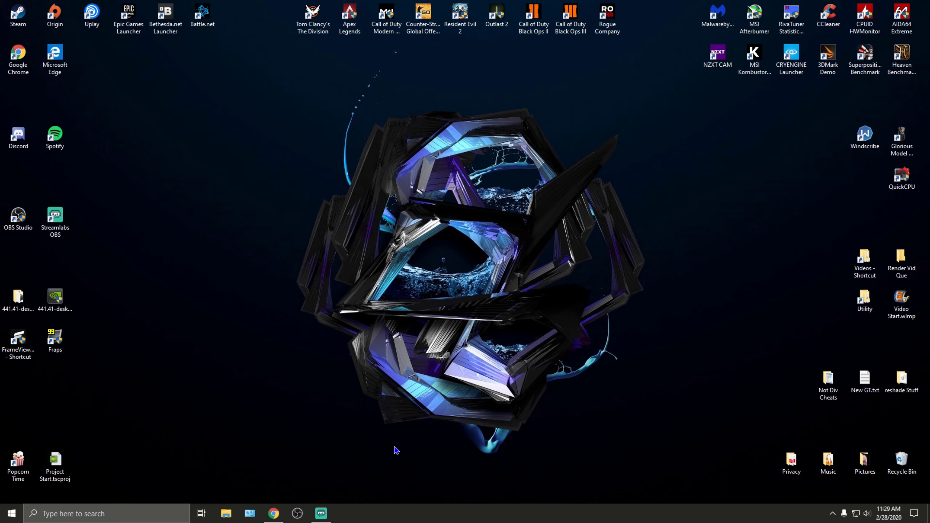
Open the browser and view the download pages for MSI_util_v2, nvidiaProfileInspector and Display Driver Uninstaller
left_click(274, 514)
left_click(33, 7)
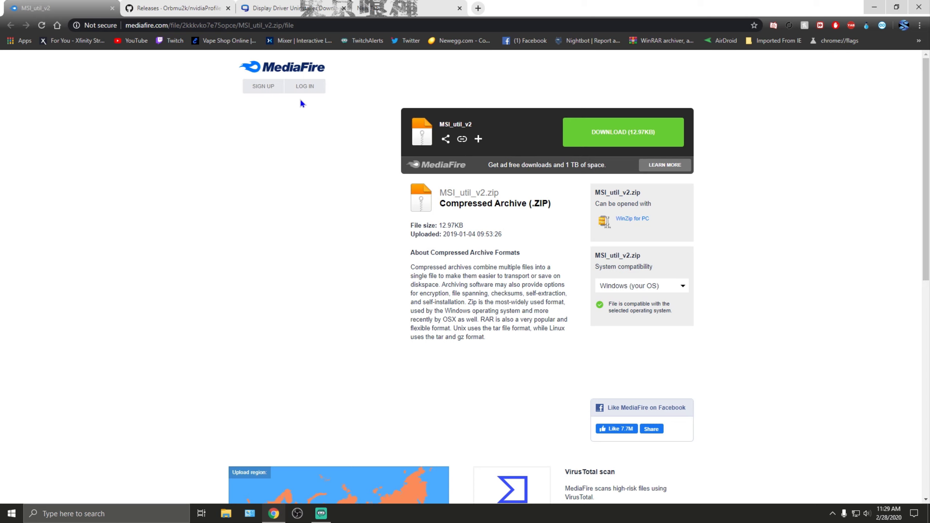
left_click(176, 8)
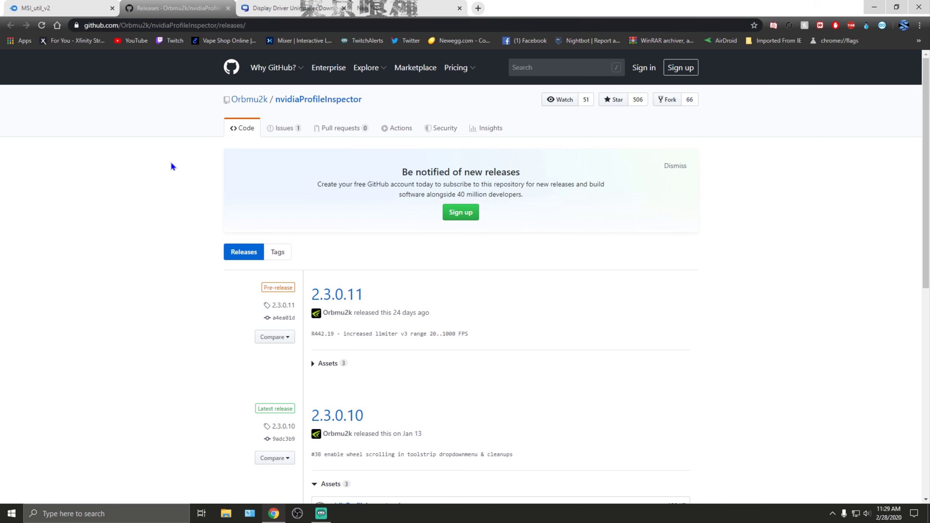
left_click(295, 8)
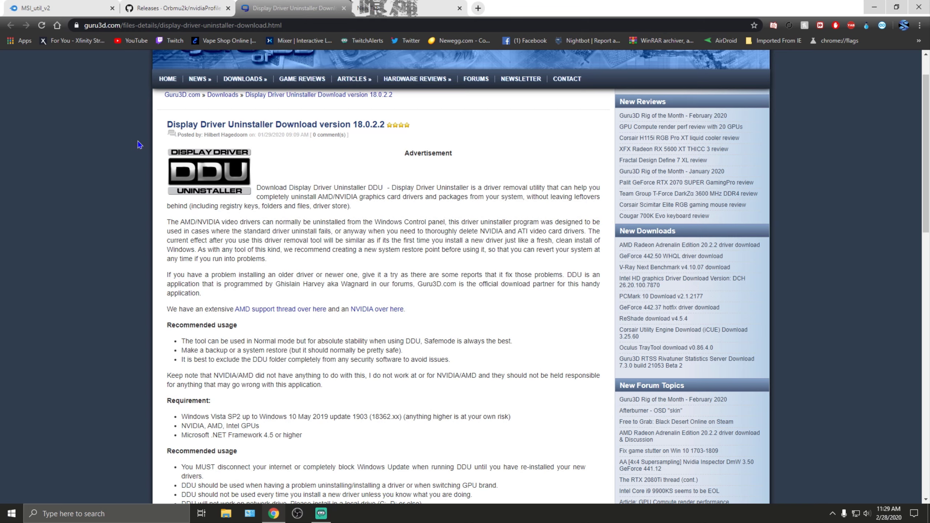
Search the web for nvidia in the empty tab and go through NVIDIA's driver downloads to the GeForce drivers page
left_click(366, 9)
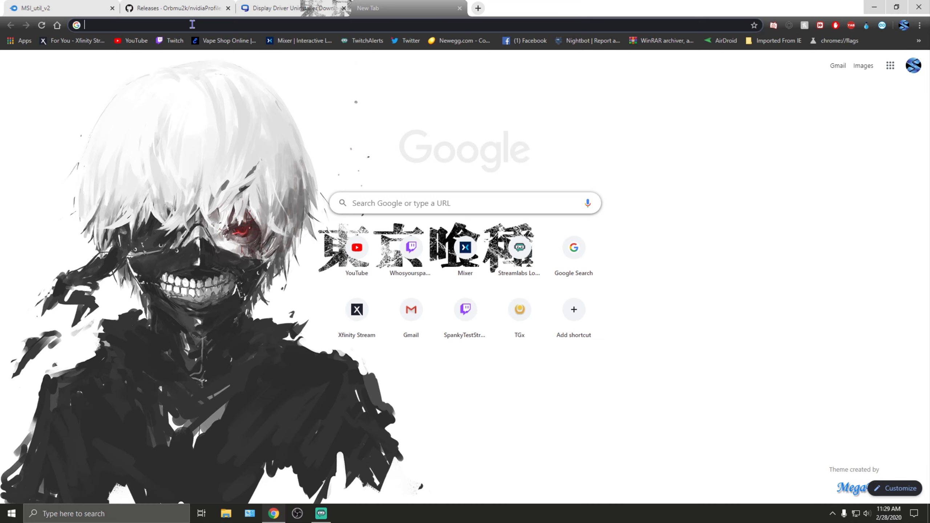
type("nvidia")
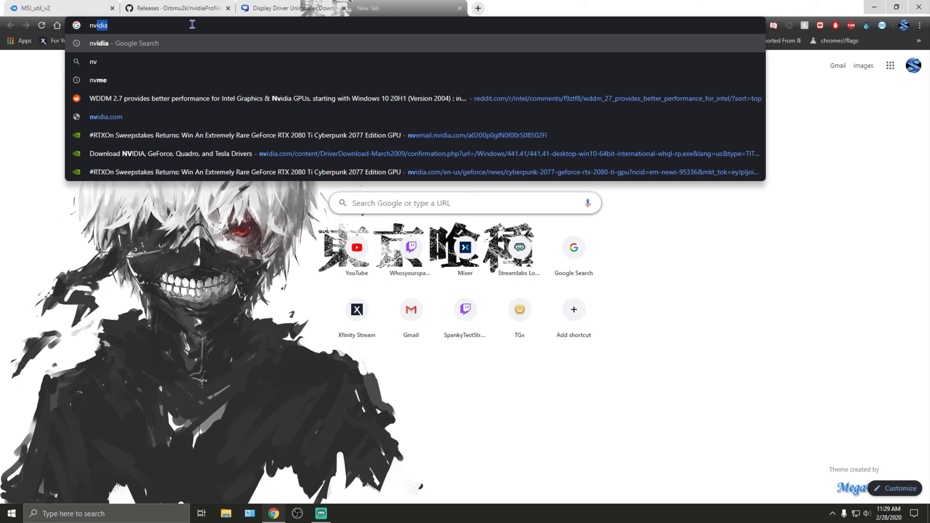
left_click(177, 44)
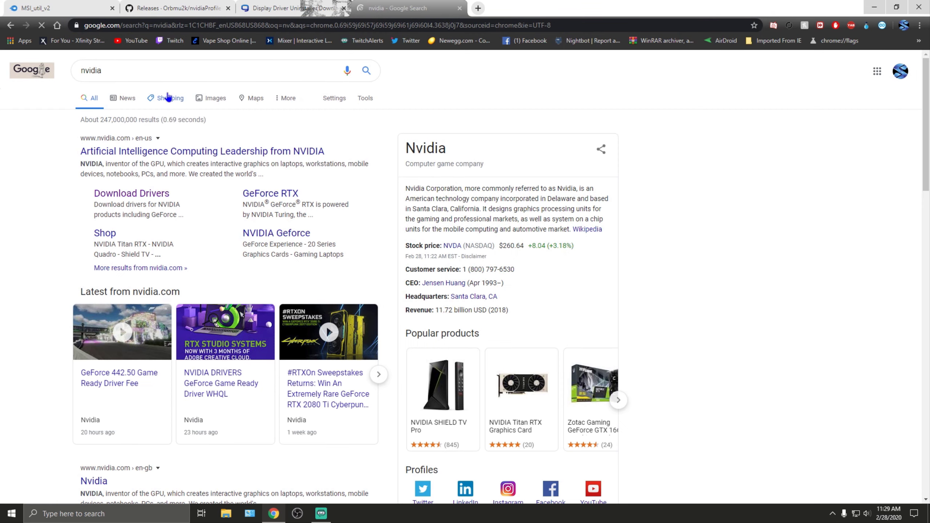
left_click(151, 200)
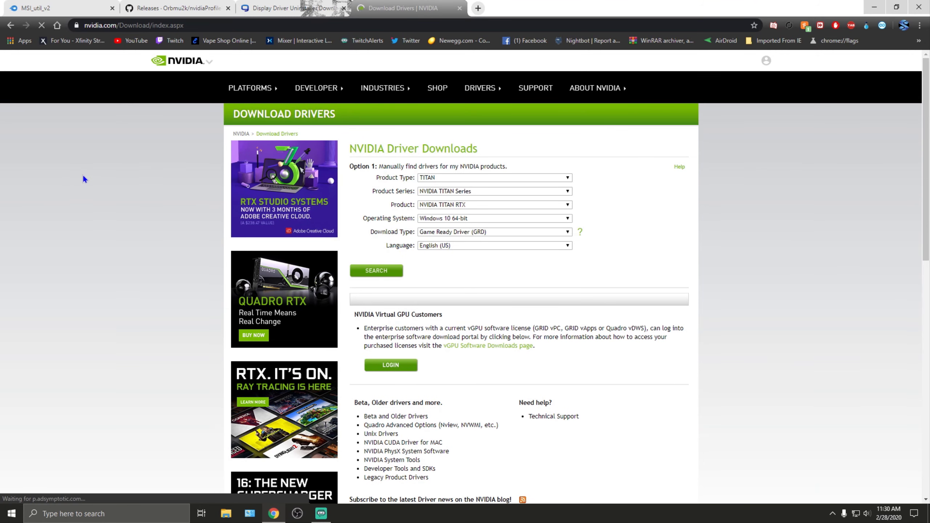
mouse_move(476, 88)
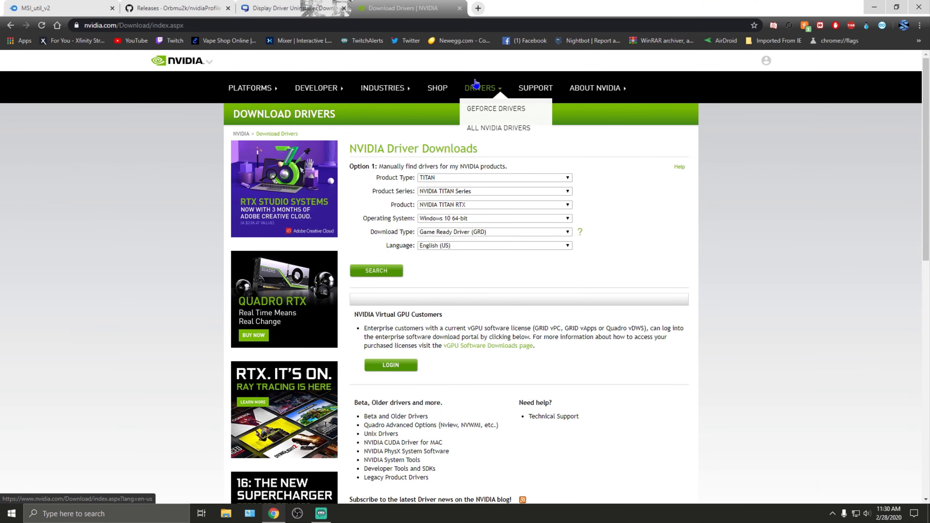
left_click(481, 110)
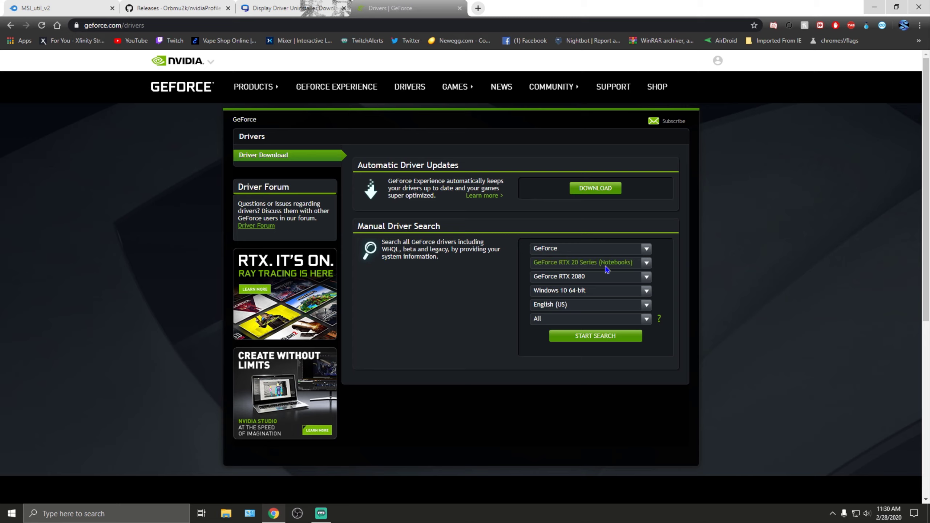
Search manually for all drivers for the GeForce RTX 20 Series, RTX 2080 Ti, on Windows 10 64-bit
left_click(645, 263)
left_click(604, 283)
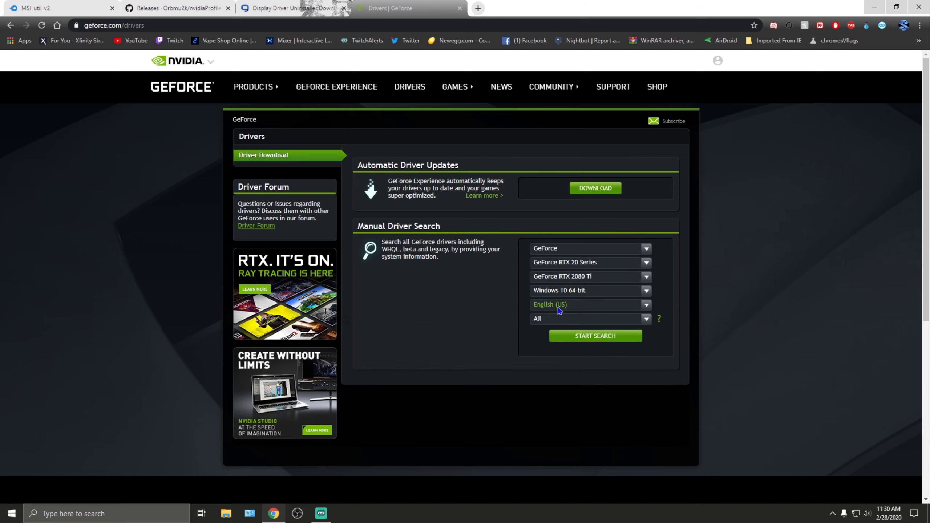
left_click(646, 319)
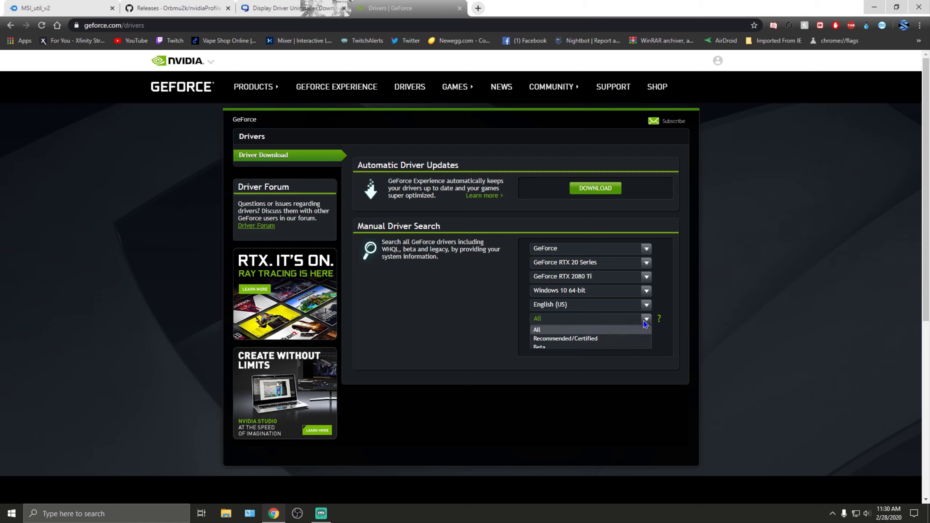
left_click(558, 330)
left_click(568, 336)
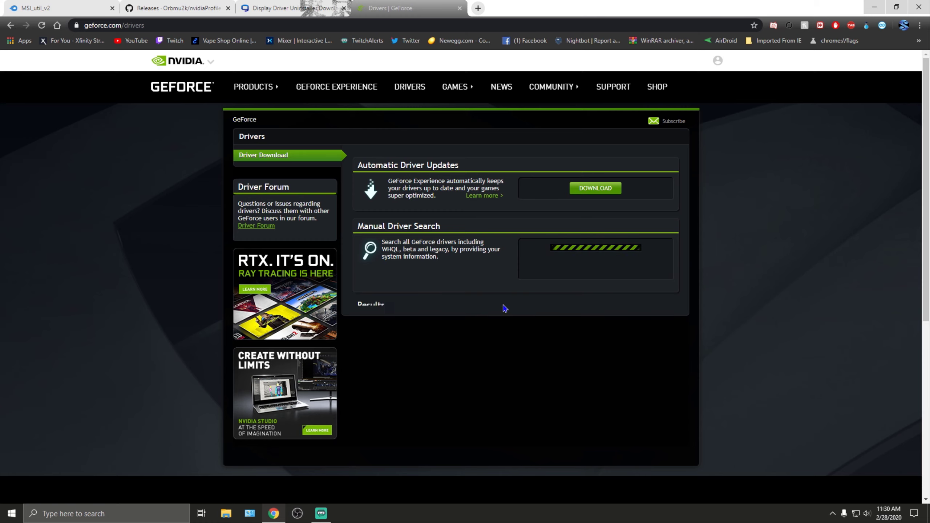
Download the GeForce Game Ready Driver WHQL version 442.50 from the search results
scroll(473, 304, "down", 4)
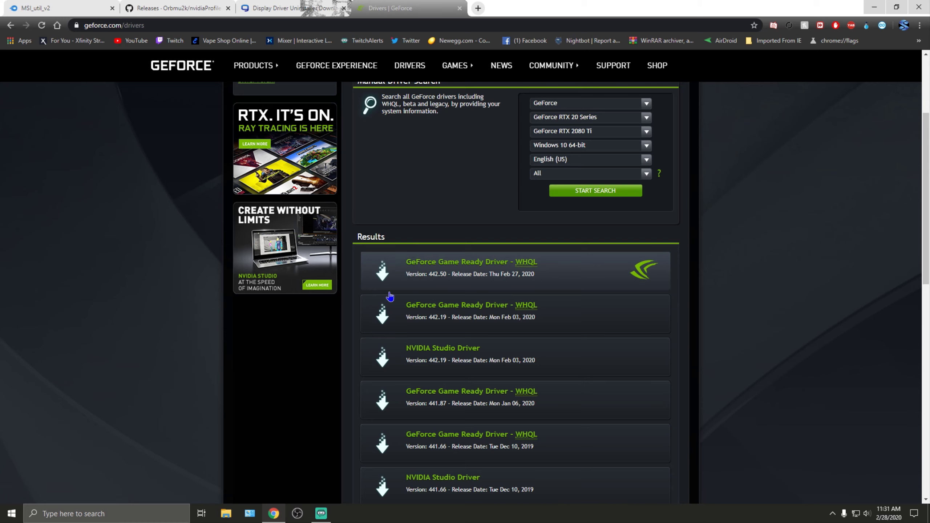
left_click(467, 271)
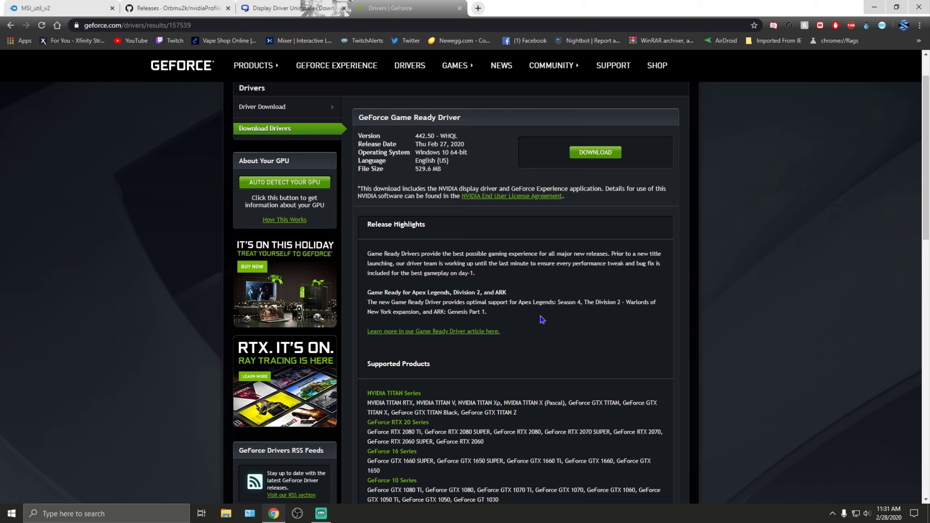
left_click(573, 155)
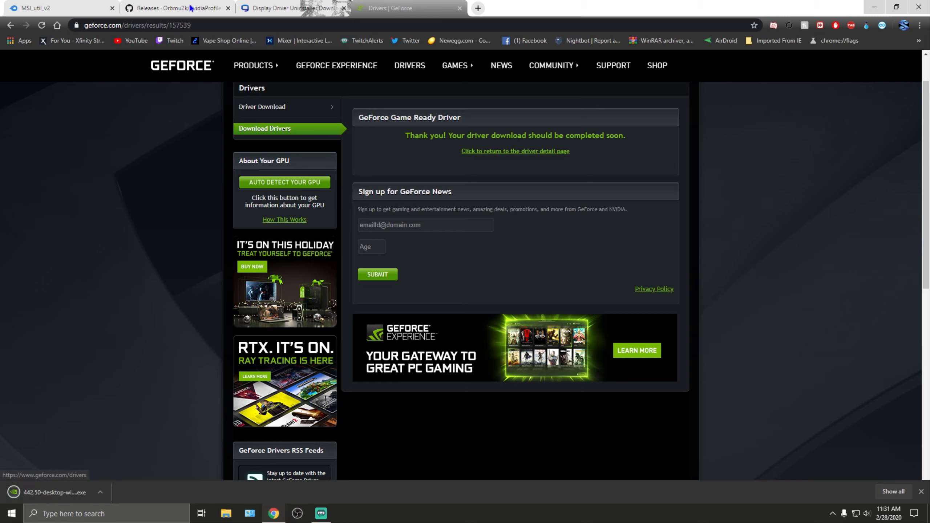
Revisit the MSI_util_v2 and nvidiaProfileInspector download pages, and minimize the browser
left_click(115, 9)
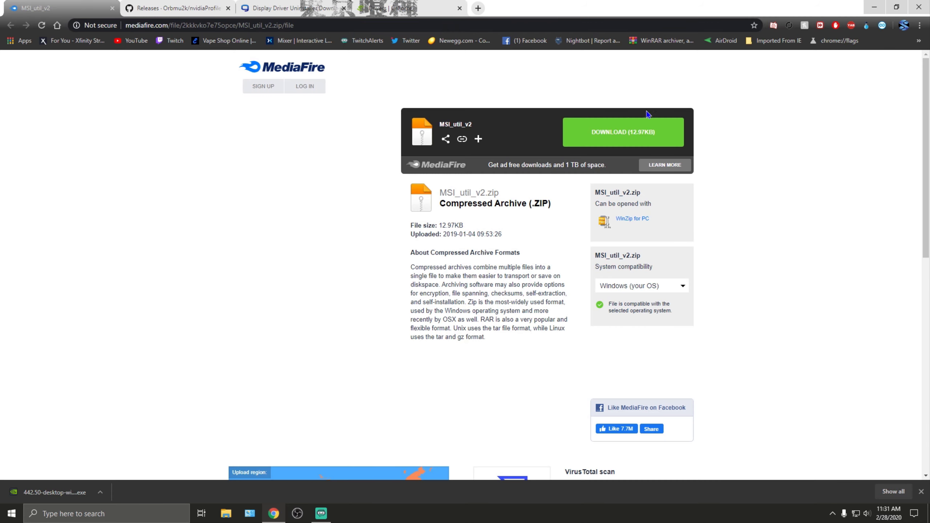
left_click(153, 6)
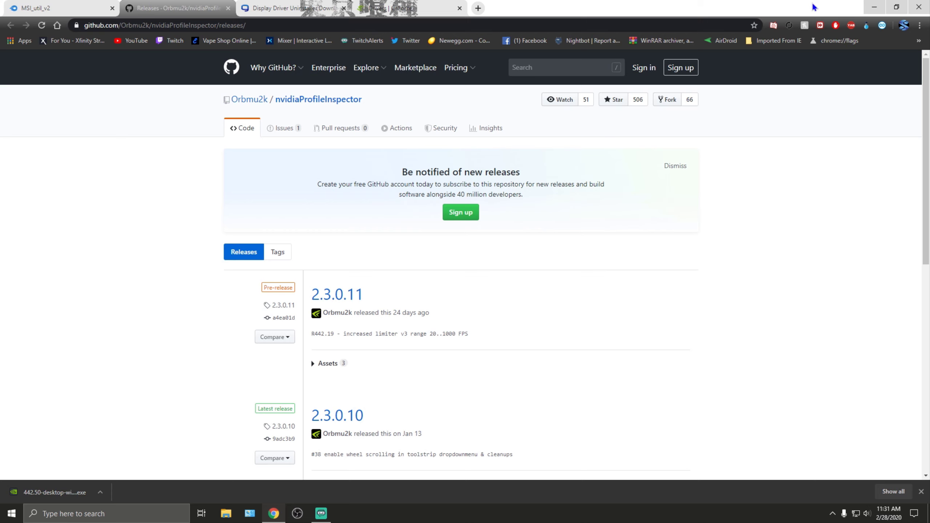
left_click(875, 6)
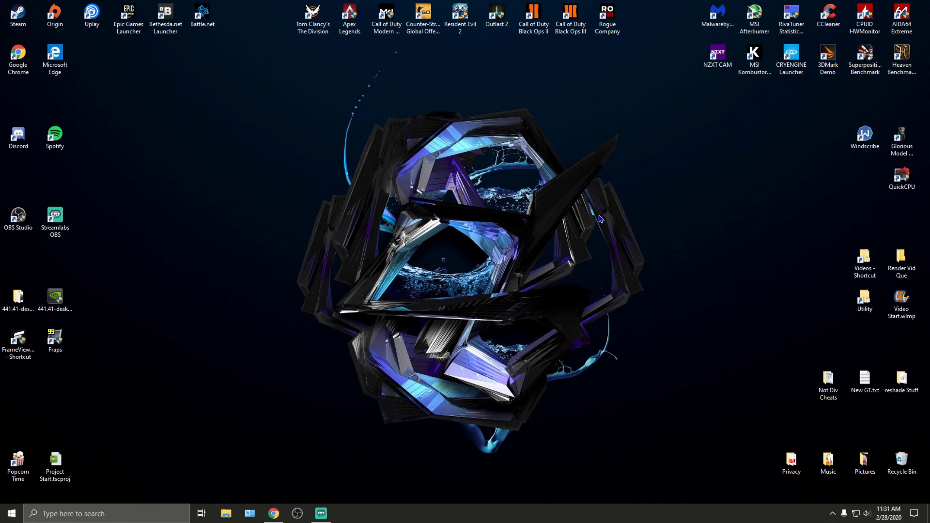
Move the Utility shortcut to a clear area of the desktop and review the tools in its folder
left_click_drag(877, 308, 744, 197)
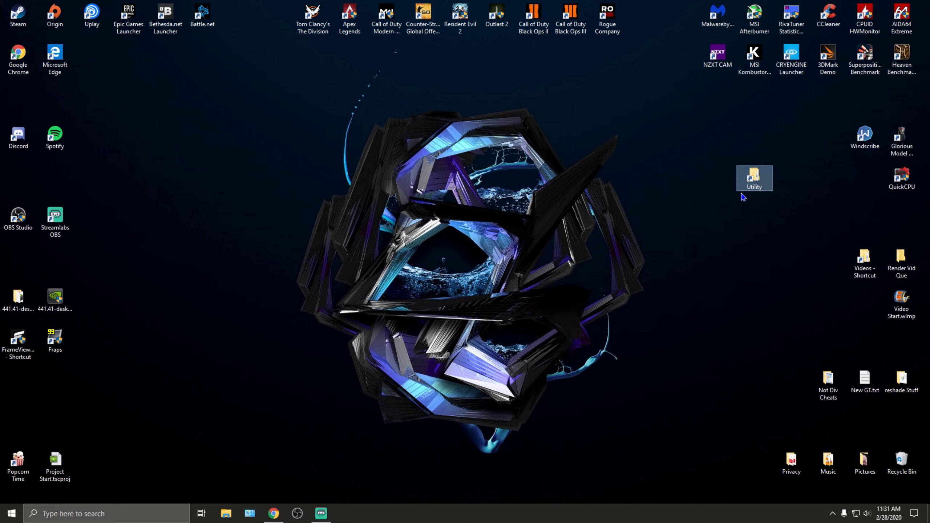
double_click(750, 179)
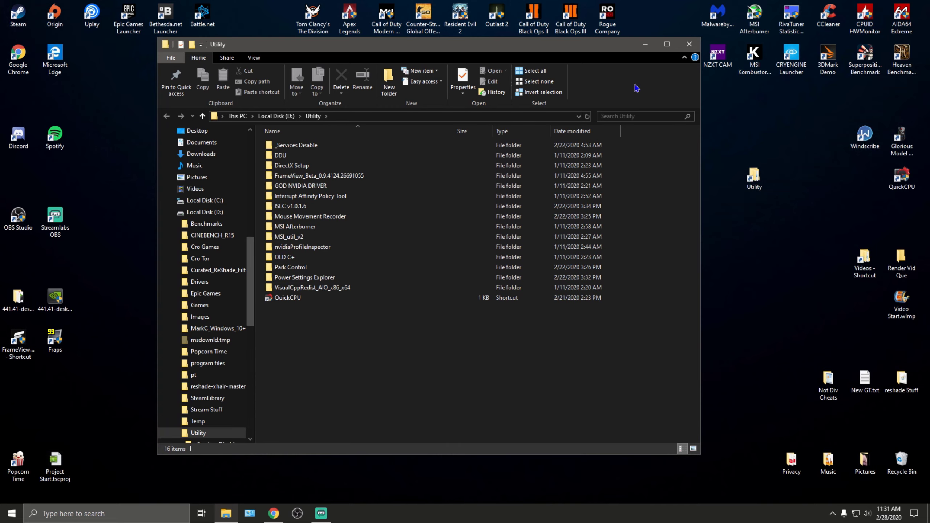
left_click(688, 46)
left_click(219, 515)
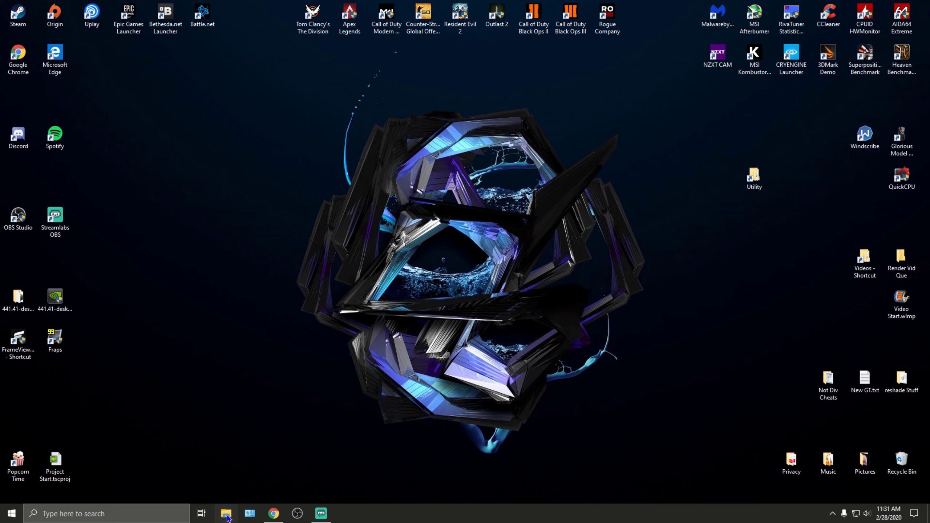
left_click(688, 45)
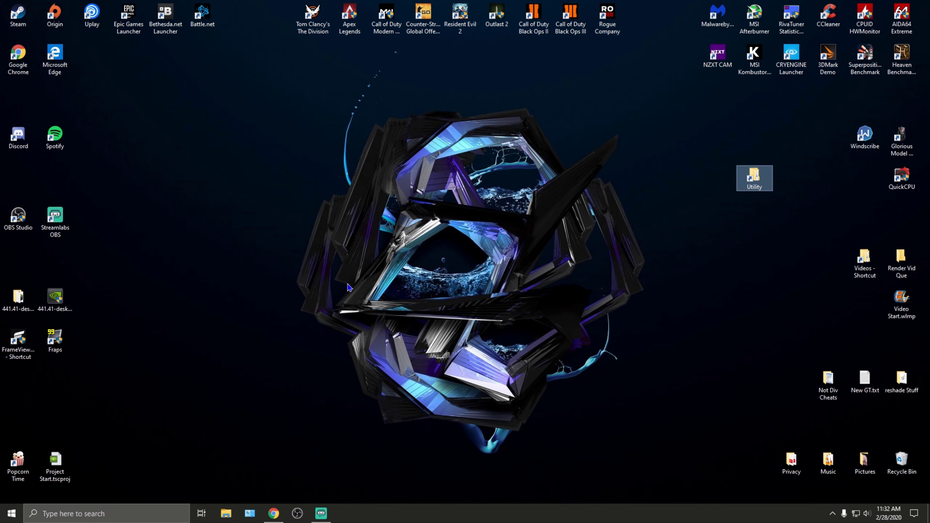
Move the 442.50 driver installer to a clear spot on the desktop below the Battle.net shortcut
mouse_move(43, 300)
left_mouse_down()
mouse_move(304, 210)
mouse_move(301, 219)
mouse_move(382, 177)
mouse_move(131, 300)
mouse_move(47, 303)
left_mouse_up()
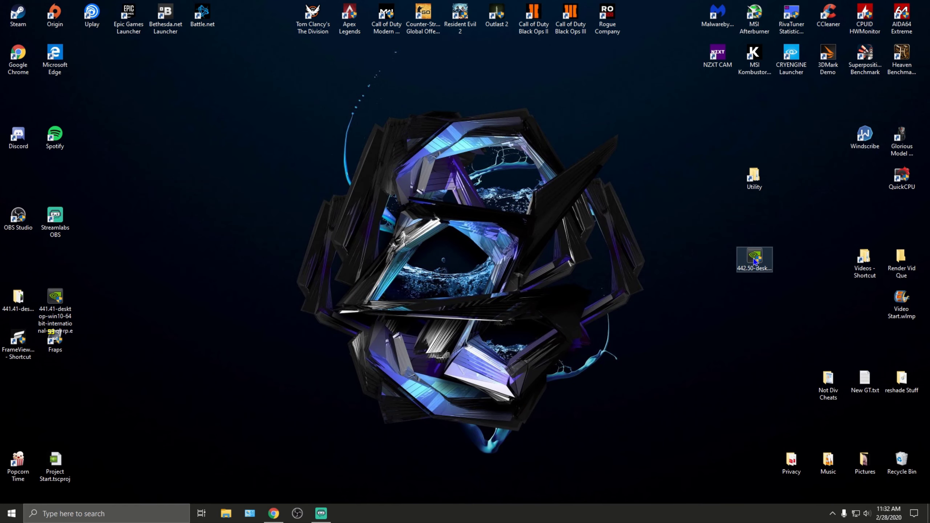
left_click_drag(753, 261, 236, 218)
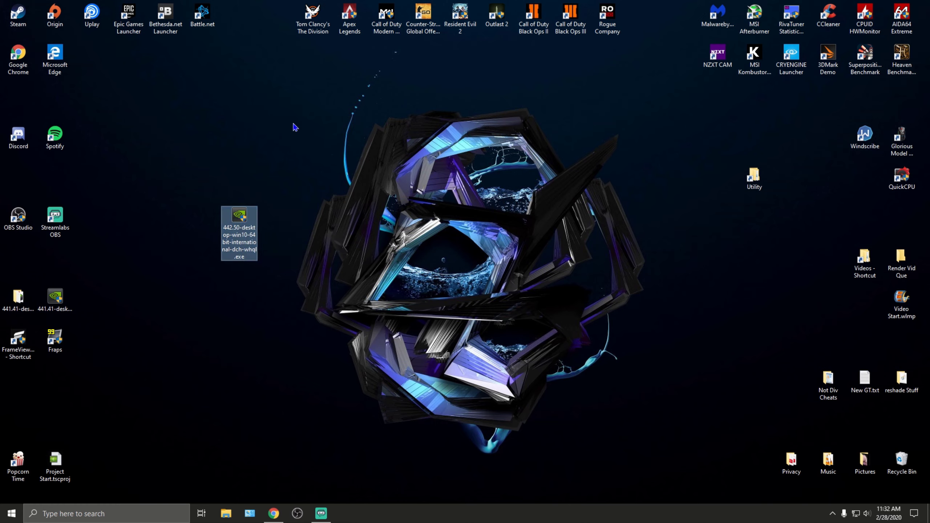
left_click_drag(244, 217, 243, 177)
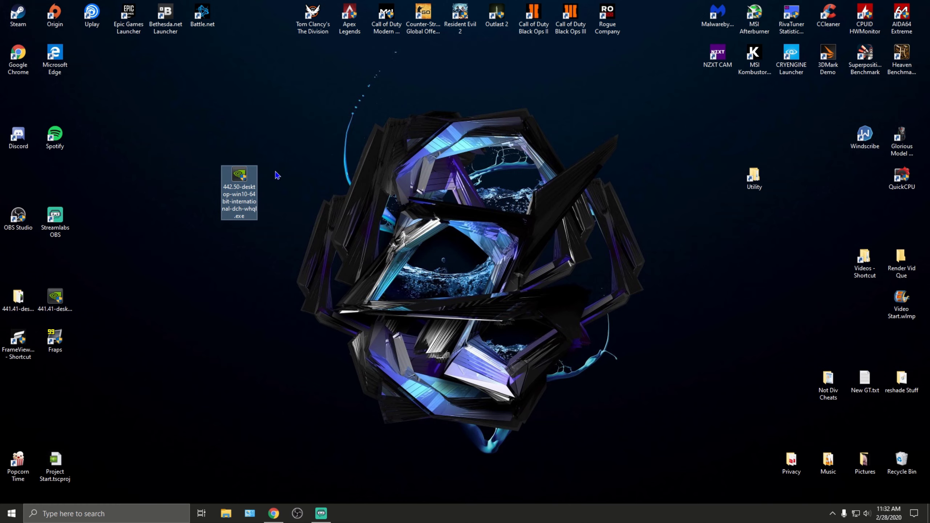
left_click_drag(242, 178, 205, 138)
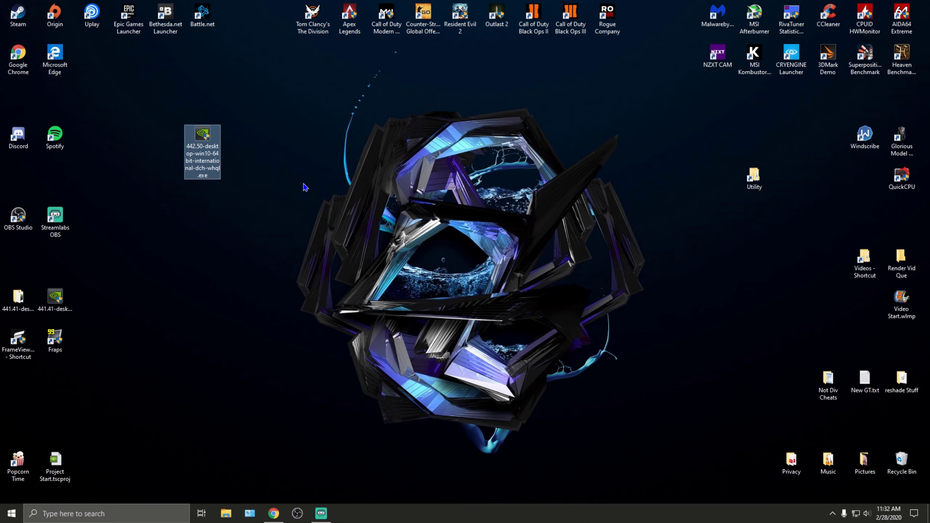
Extract the 442.50 driver installer with 7-Zip into a folder of the same name and place that folder beside the installer
right_click(205, 137)
mouse_move(262, 185)
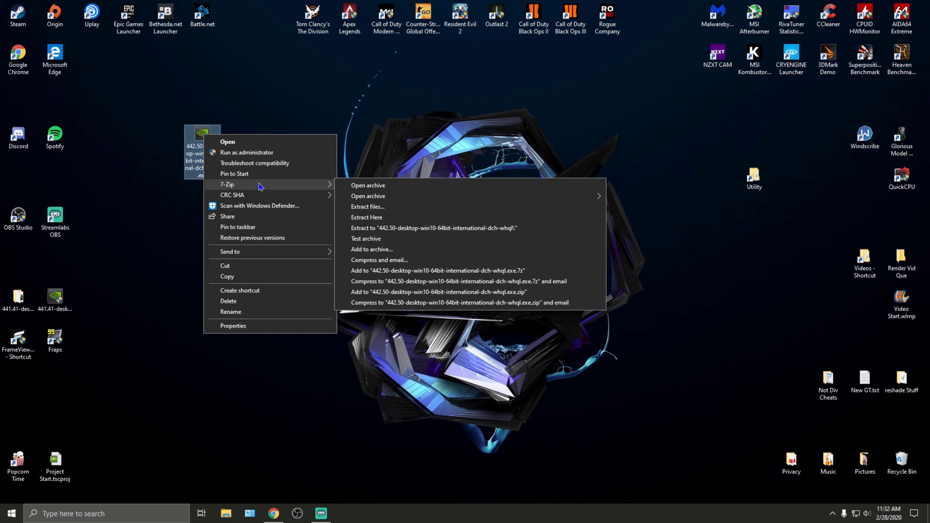
mouse_move(387, 202)
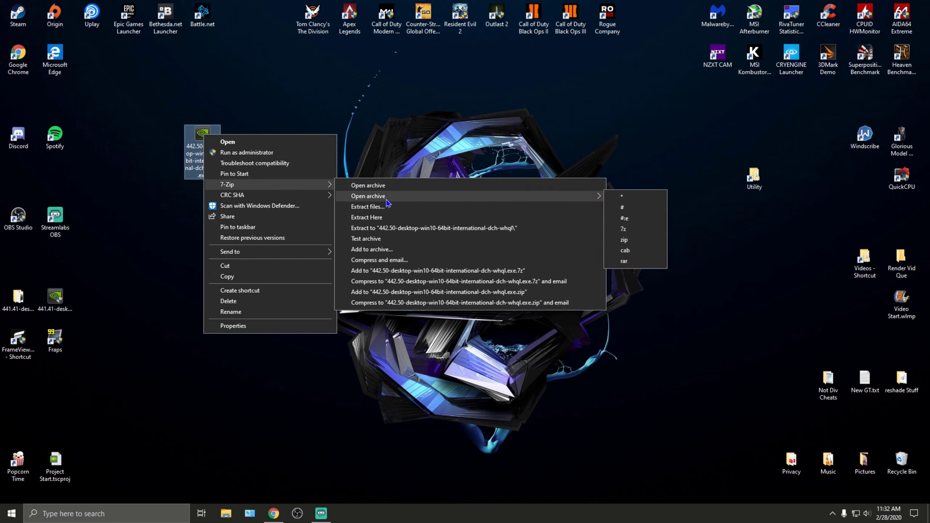
left_click(379, 229)
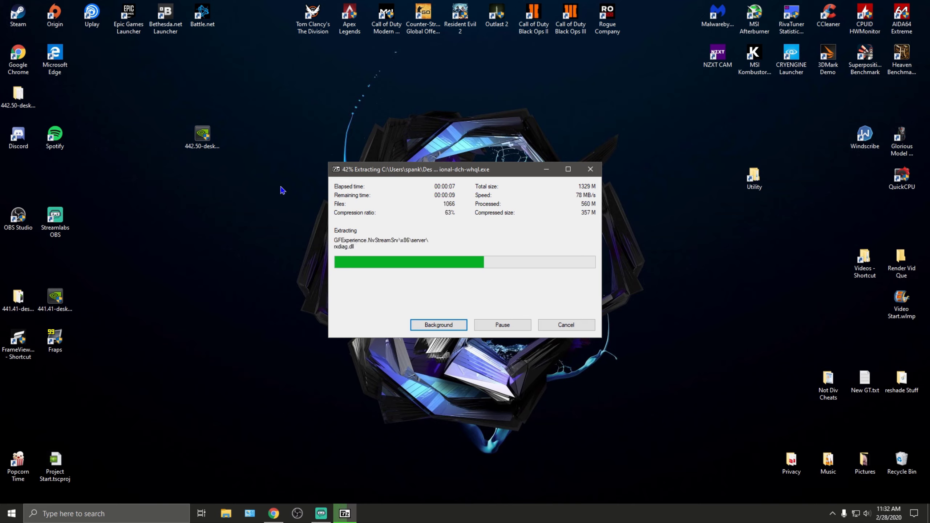
left_click_drag(18, 95, 241, 146)
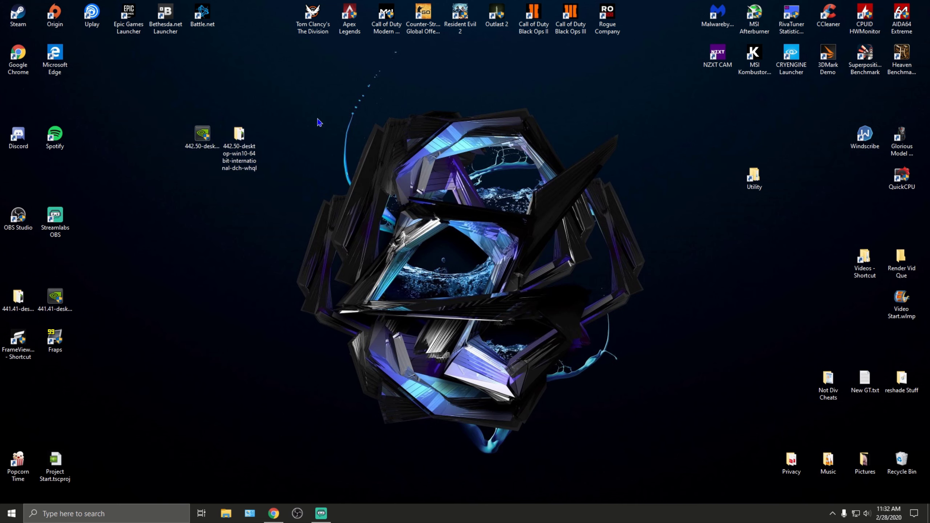
Open the extracted 442.50 driver folder and identify the Display.Driver, NVI2 and GFExperience folders in it
double_click(238, 144)
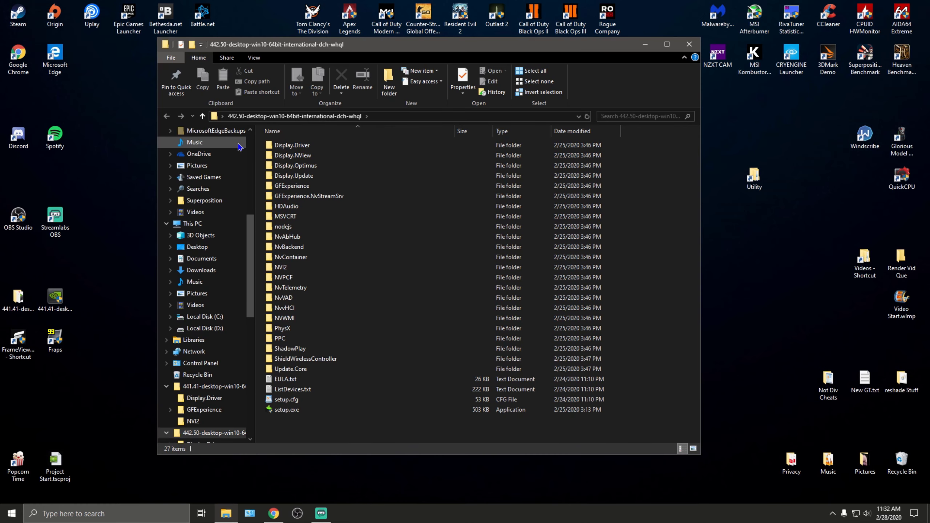
left_click_drag(294, 49, 420, 63)
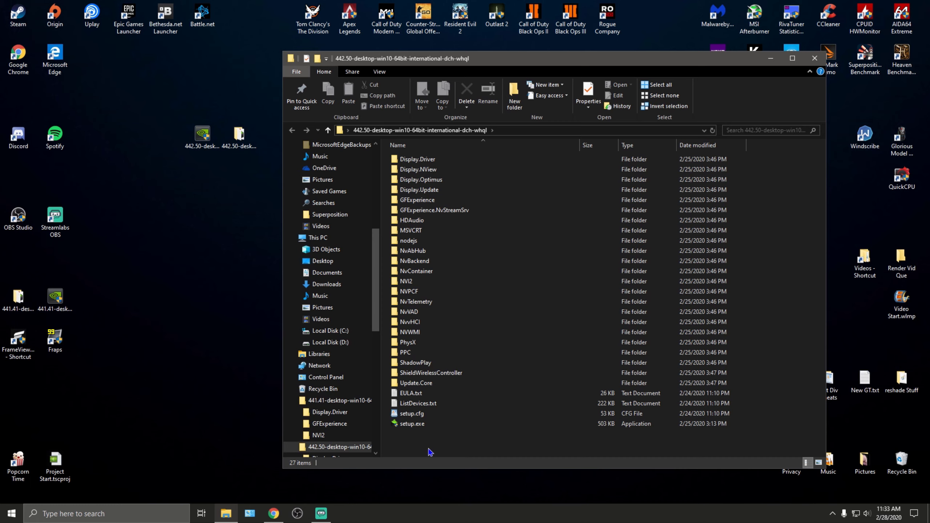
mouse_move(460, 62)
left_mouse_down()
mouse_move(473, 58)
mouse_move(446, 57)
left_mouse_up()
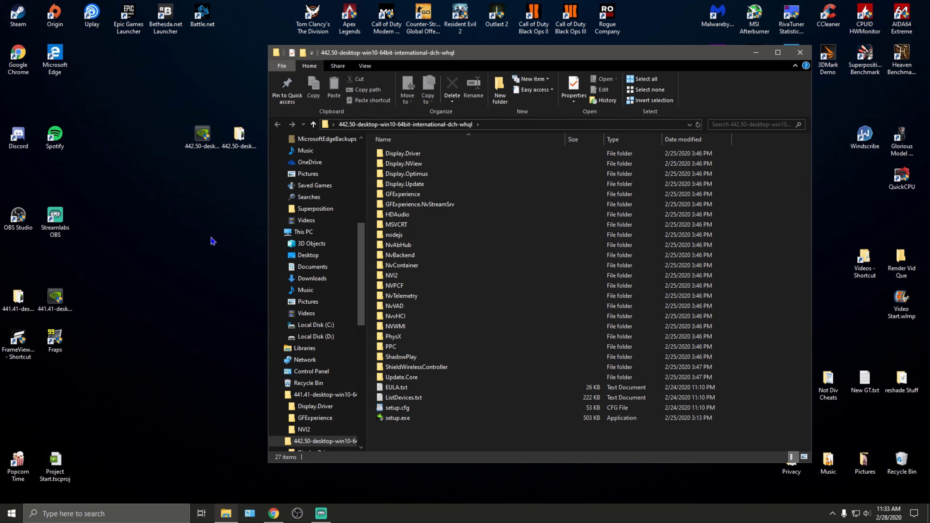
left_click_drag(484, 56, 459, 59)
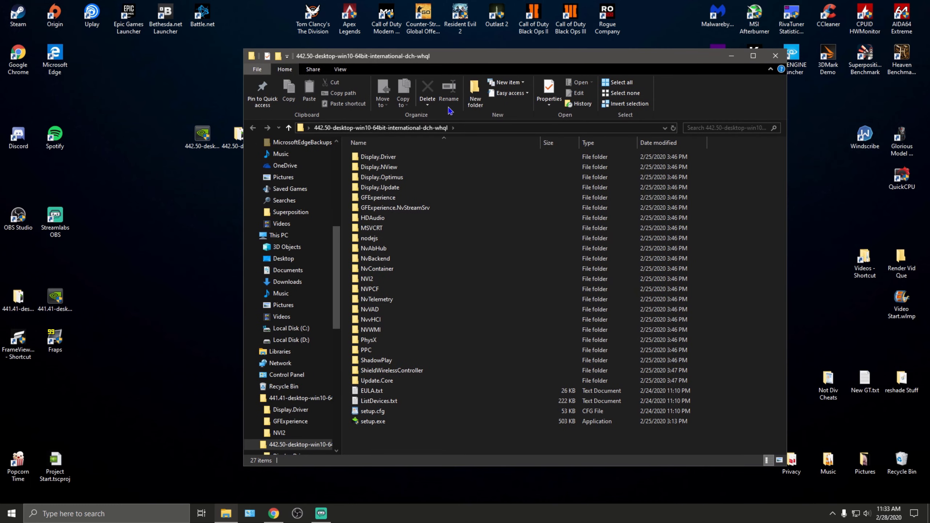
left_click(385, 158)
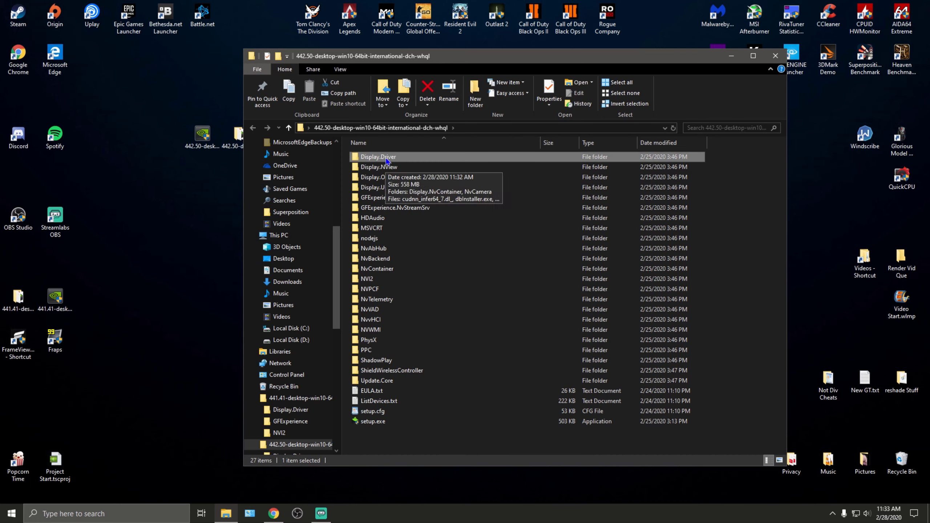
left_click(376, 281)
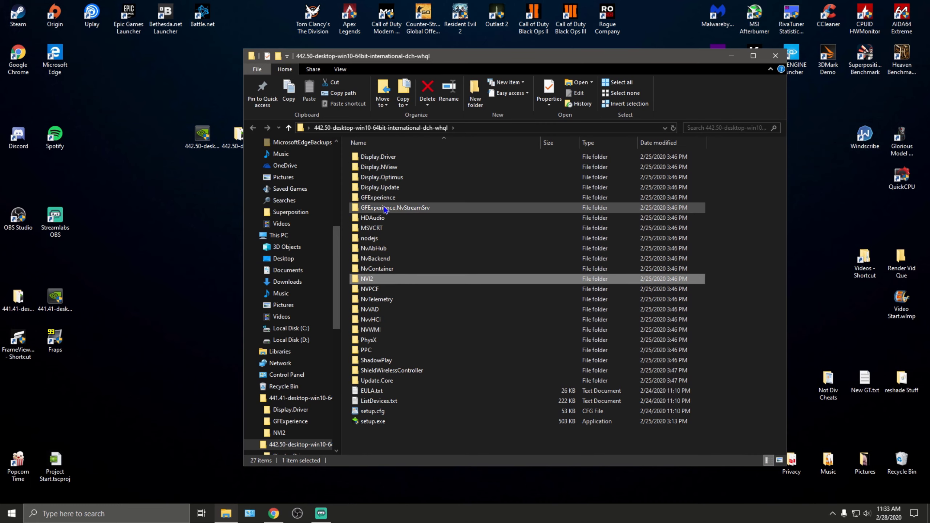
left_click(381, 199)
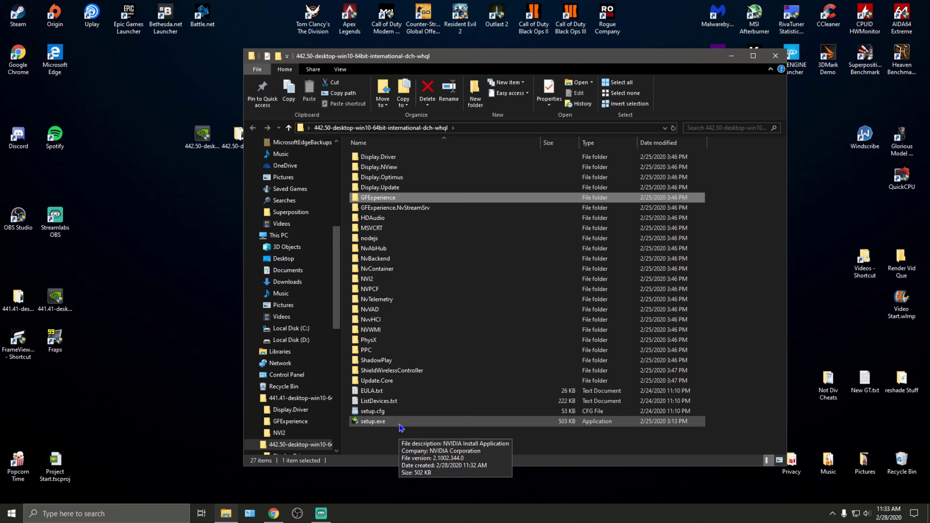
Delete the ten folders from NVPCF through Update.Core from the extracted driver folder
left_click_drag(718, 382, 512, 291)
right_click(430, 283)
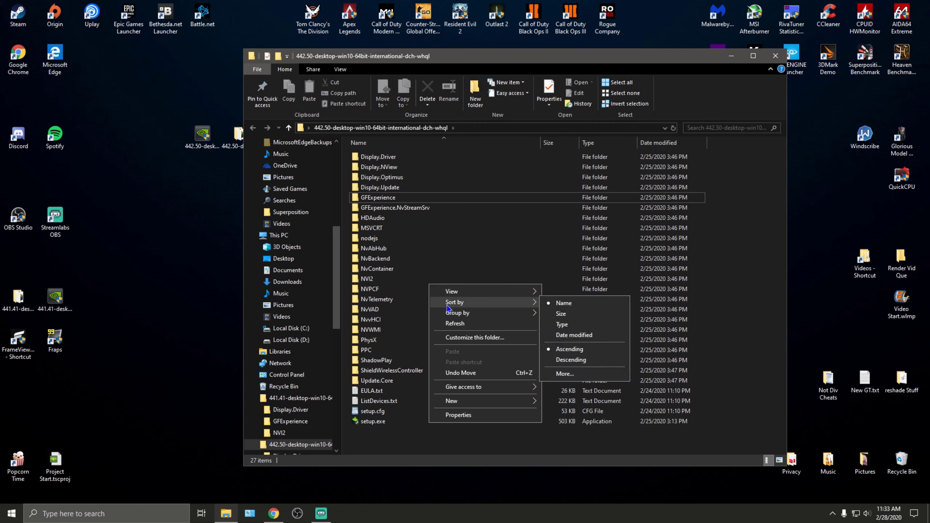
left_click(755, 357)
left_click_drag(712, 384, 445, 294)
right_click(445, 293)
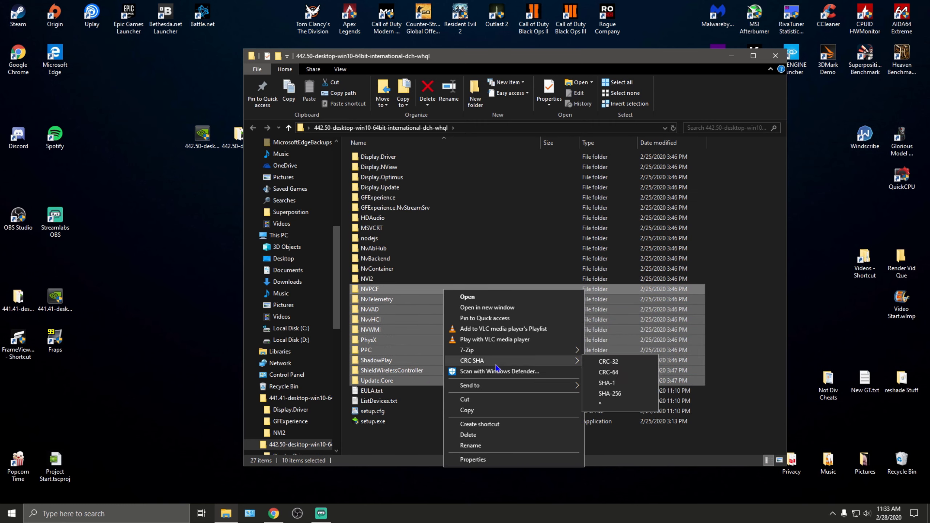
left_click(491, 439)
Delete the seven folders from GFExperience.NvStreamSrv through NvContainer
left_click_drag(720, 271, 508, 212)
right_click(470, 213)
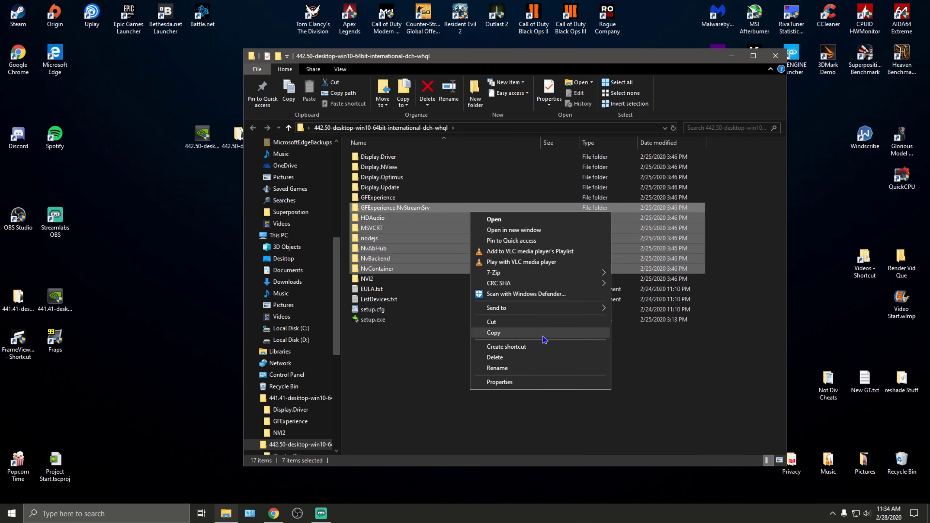
left_click(536, 361)
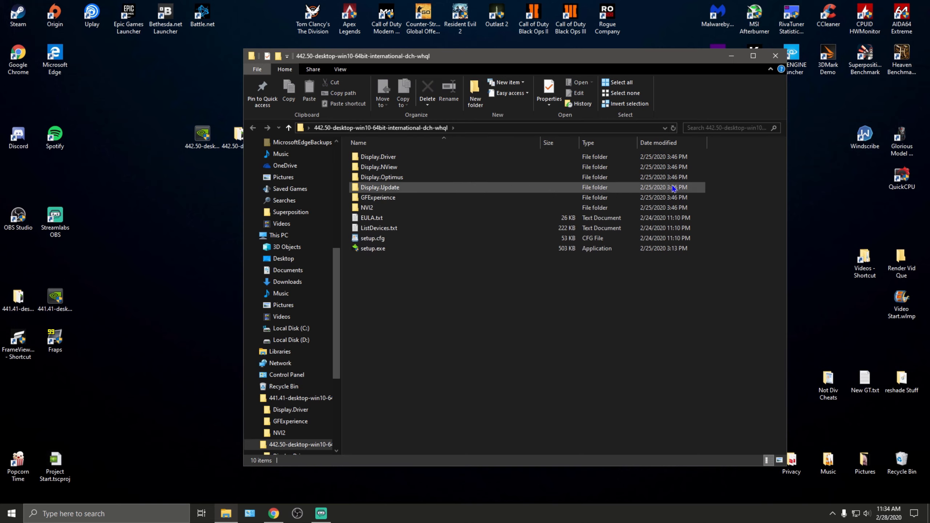
Delete the Display.NView, Display.Optimus and Display.Update folders from the extracted driver folder
left_click_drag(717, 191, 410, 168)
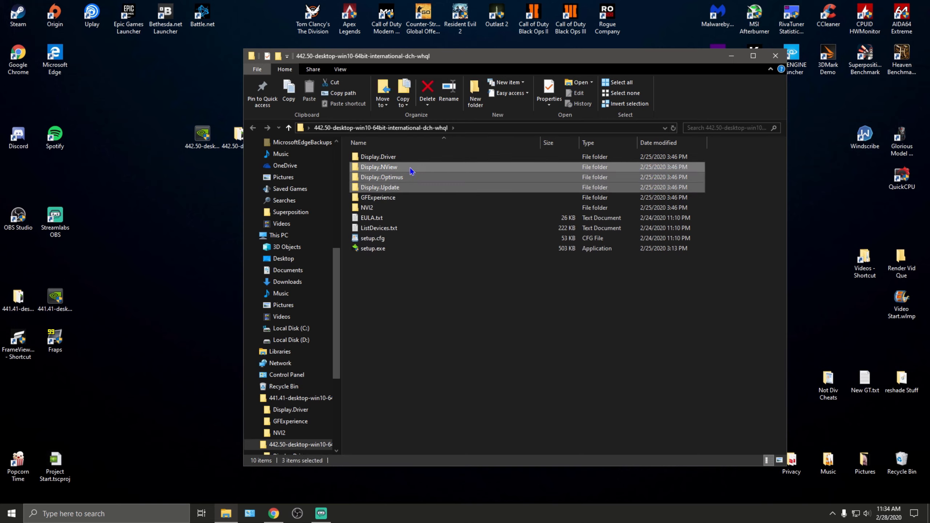
right_click(410, 168)
left_click(459, 313)
right_click(441, 309)
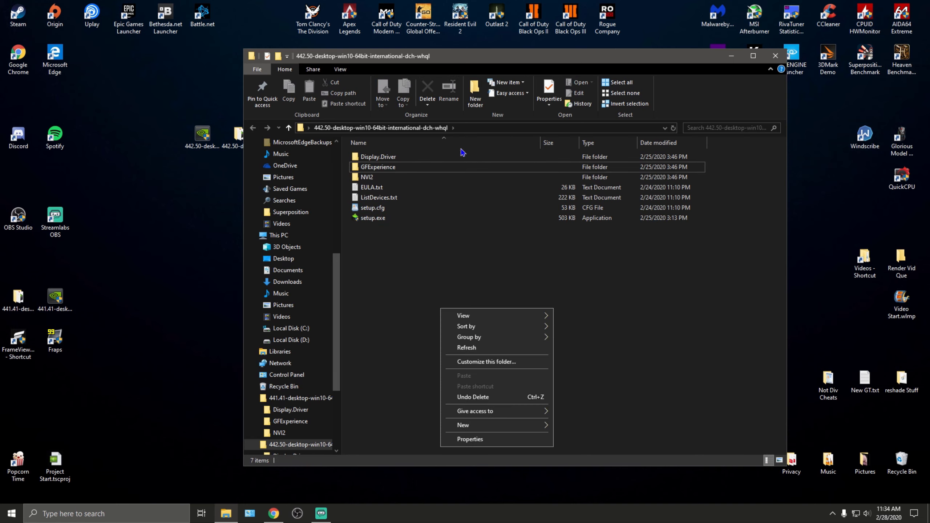
left_click(425, 266)
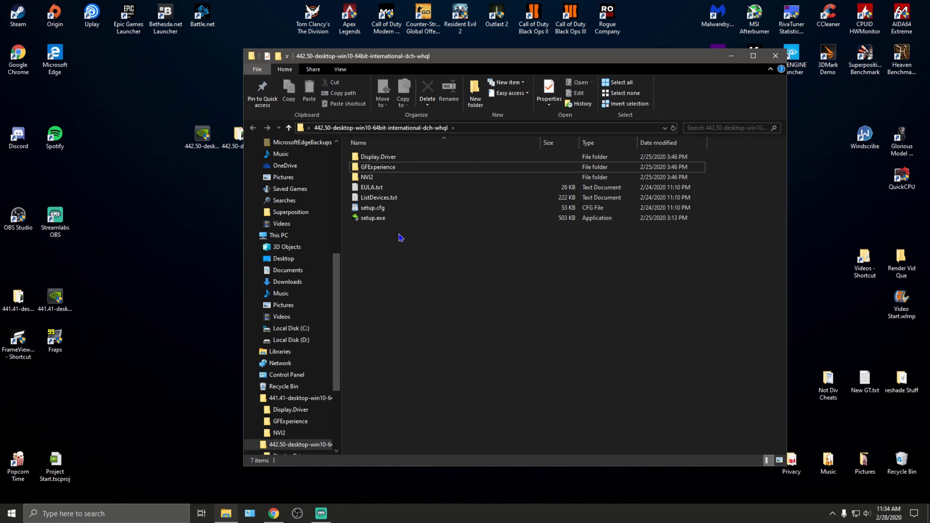
left_click_drag(354, 57, 403, 67)
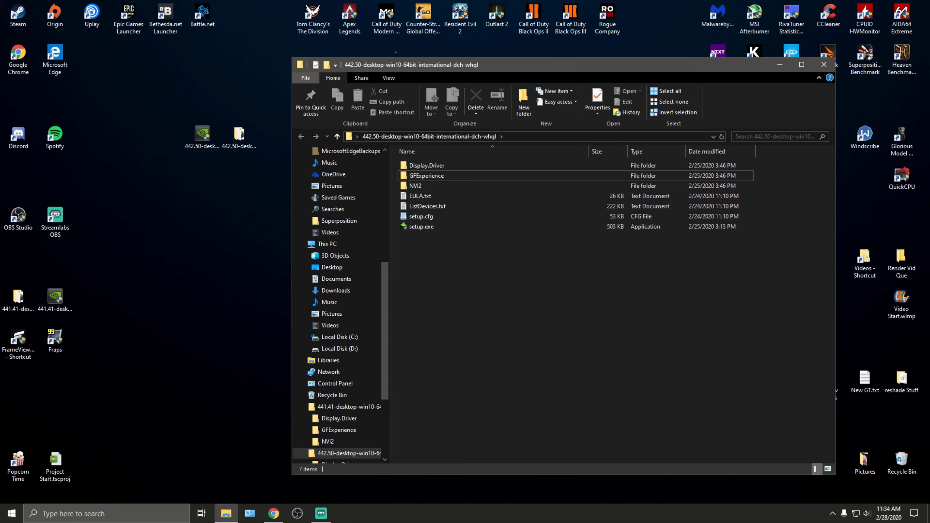
Disable the Ethernet adapter in Network Connections, and close the network windows
mouse_move(225, 515)
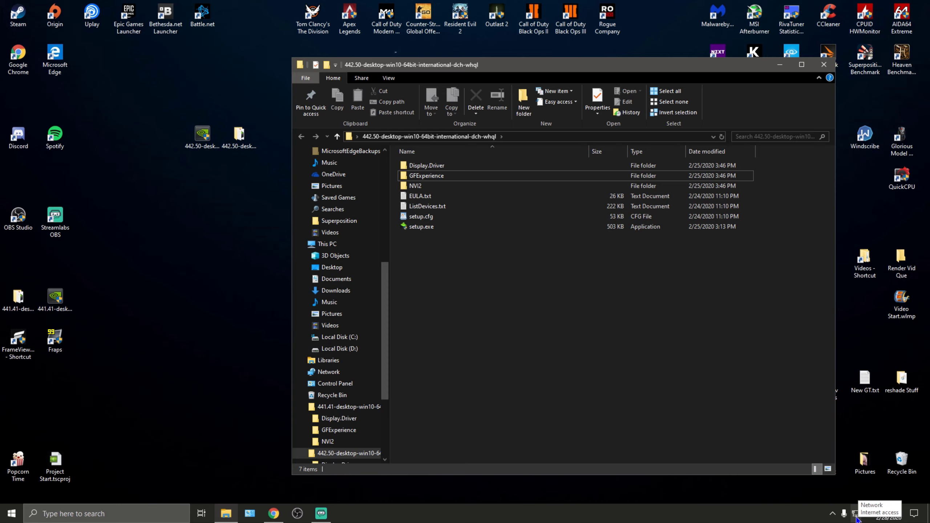
left_click(833, 514)
left_click(833, 514)
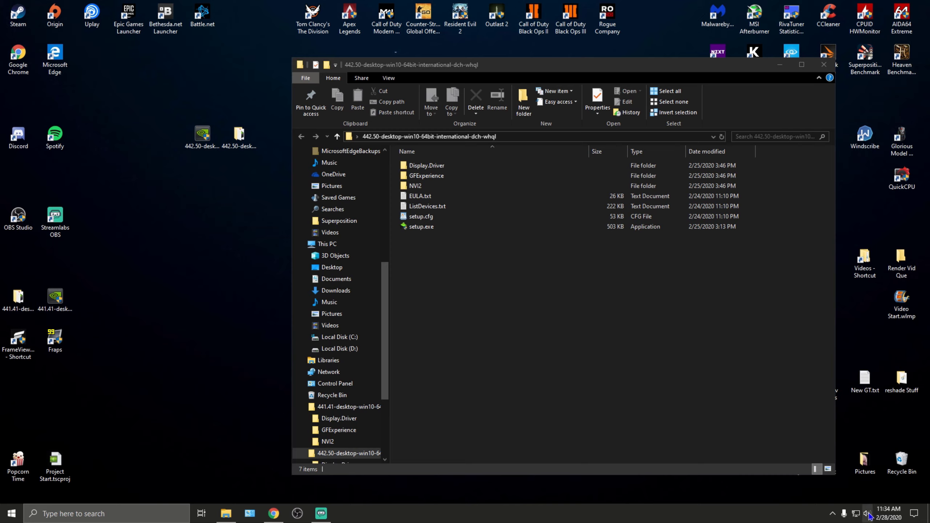
right_click(854, 516)
left_click(874, 501)
left_click(351, 299)
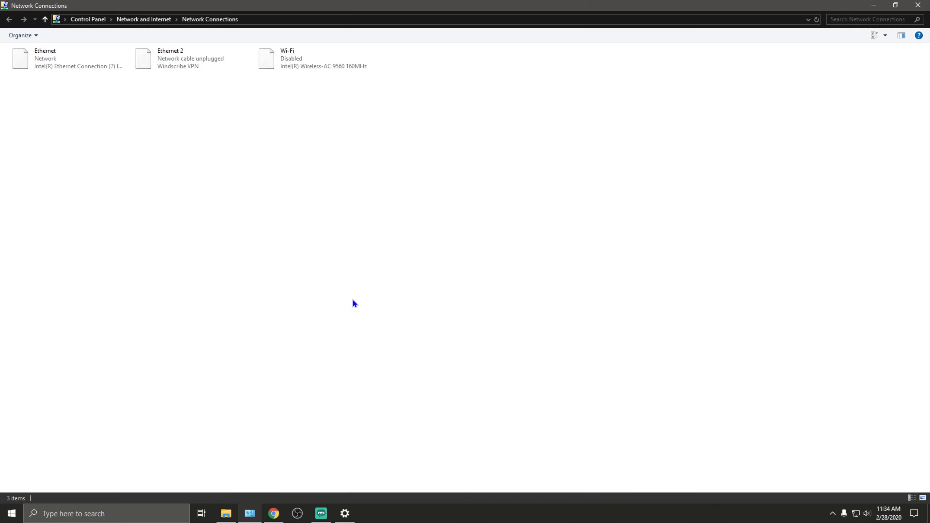
right_click(60, 57)
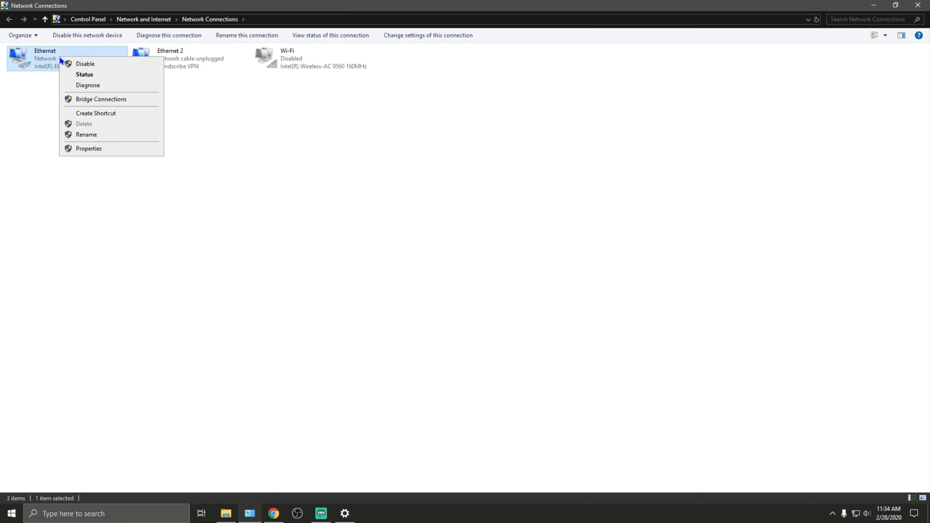
left_click(93, 65)
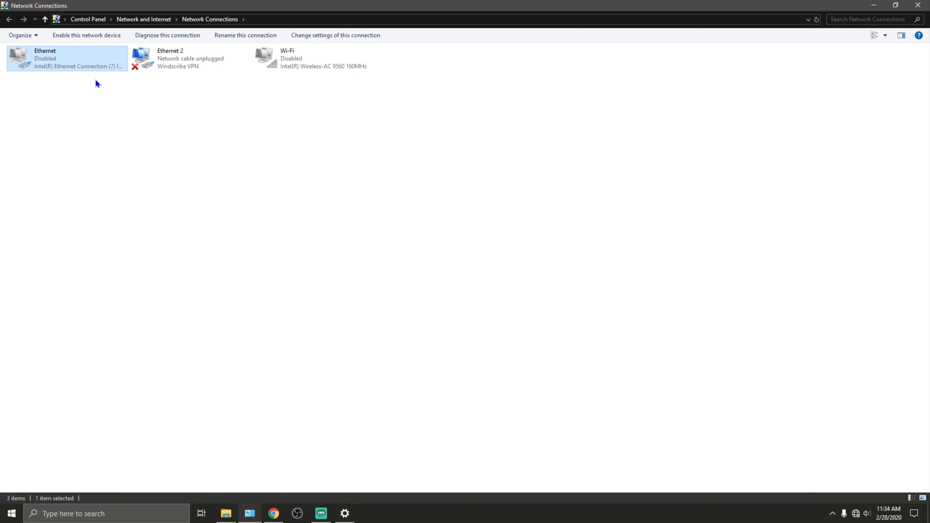
left_click(918, 5)
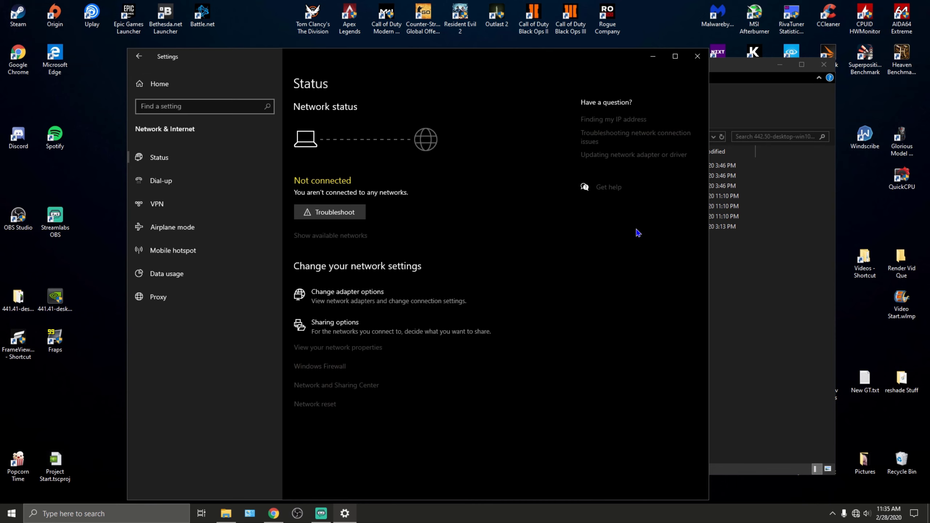
left_click(697, 56)
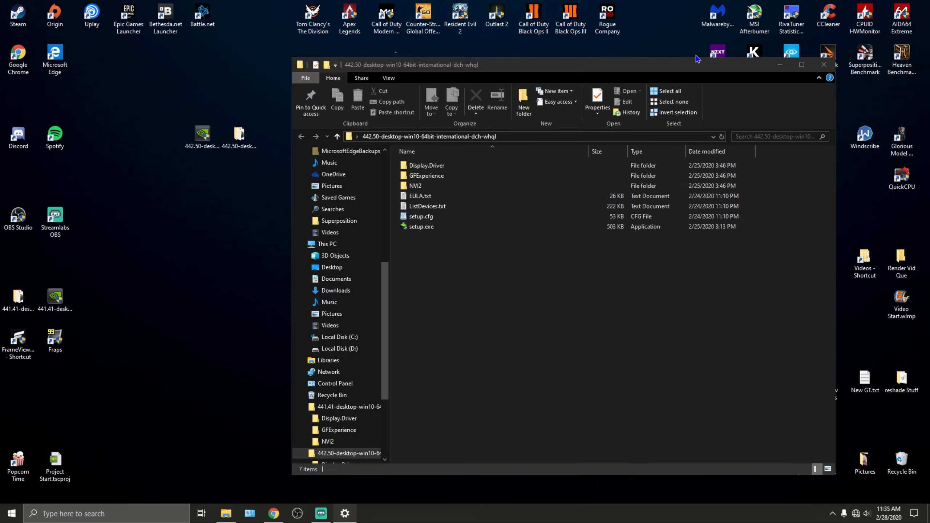
Close the 442.50 driver folder, briefly reopening it from the desktop to recheck its contents
left_click(824, 65)
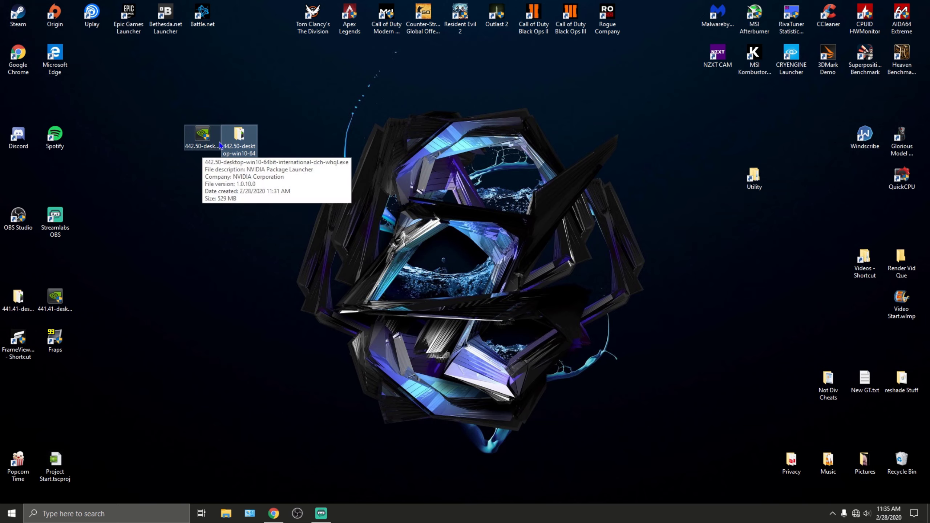
double_click(246, 136)
left_click(825, 63)
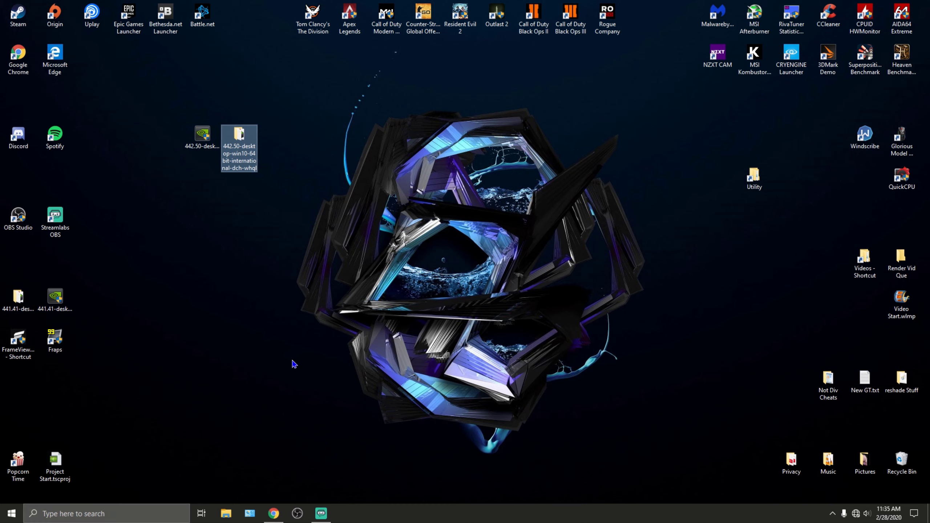
Open System Configuration by running msconfig
key("super+r")
left_click_drag(113, 407, 475, 238)
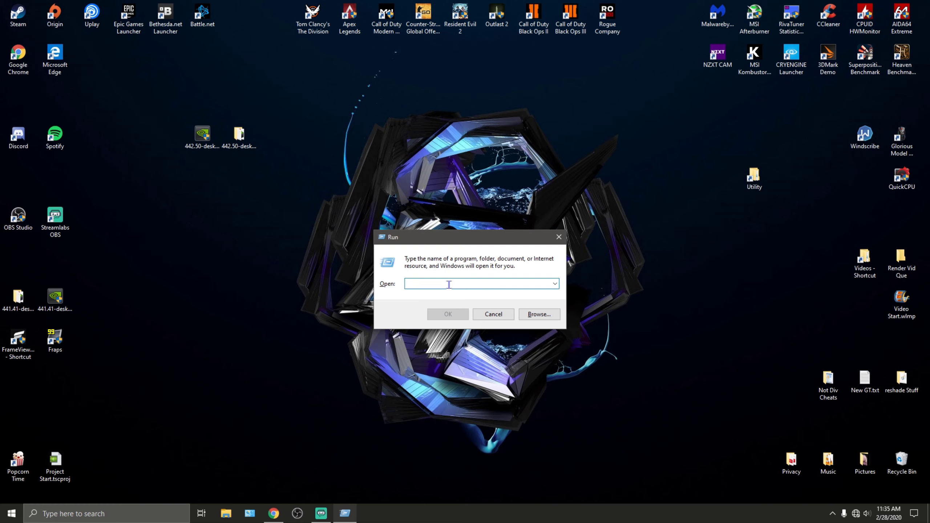
type("msconfi")
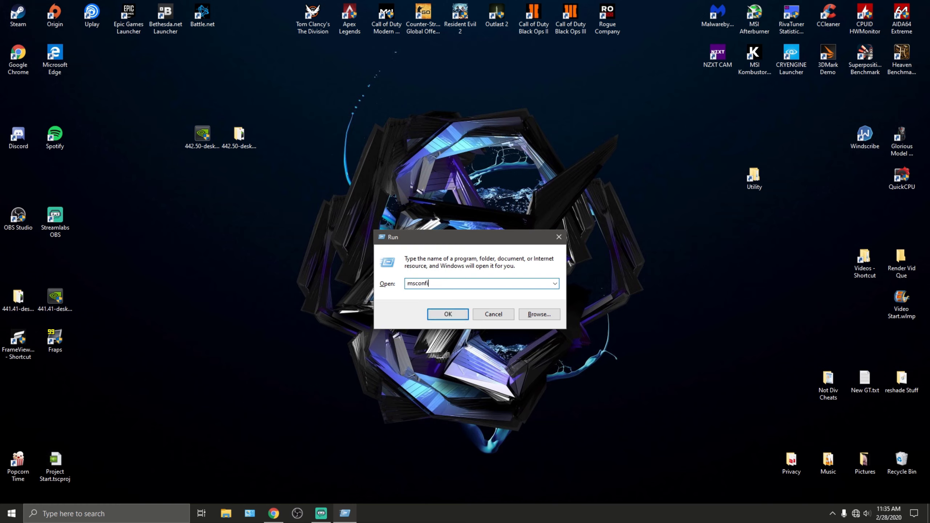
type("g")
left_click(459, 319)
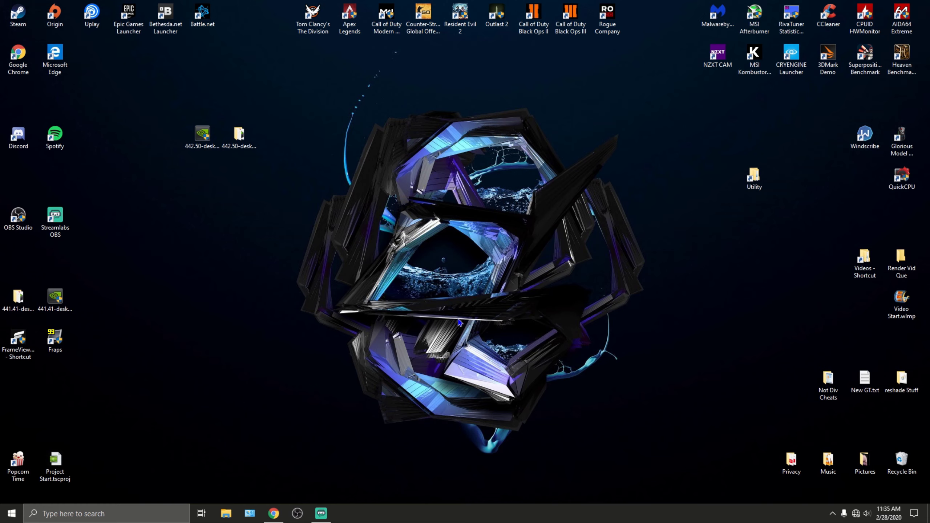
Enable Safe boot with the Minimal option in the boot settings, and apply and confirm the change
left_click(363, 181)
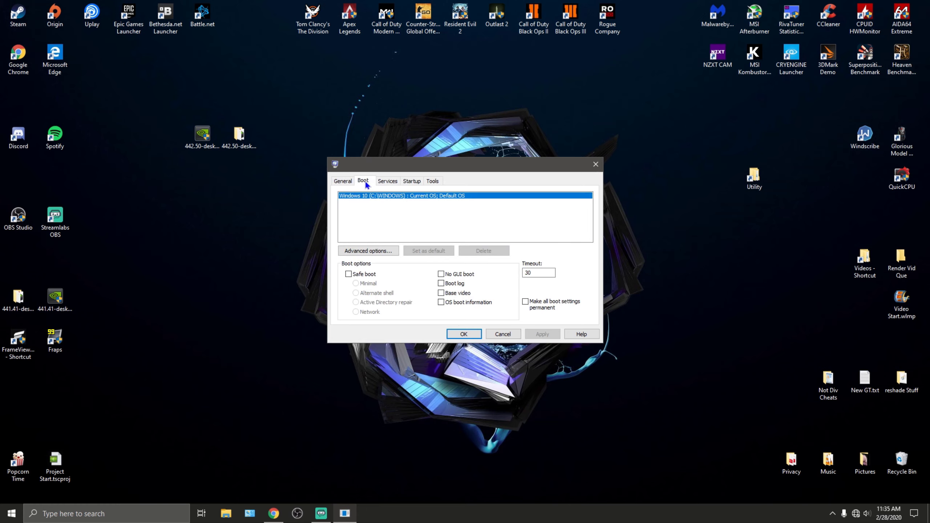
left_click(348, 274)
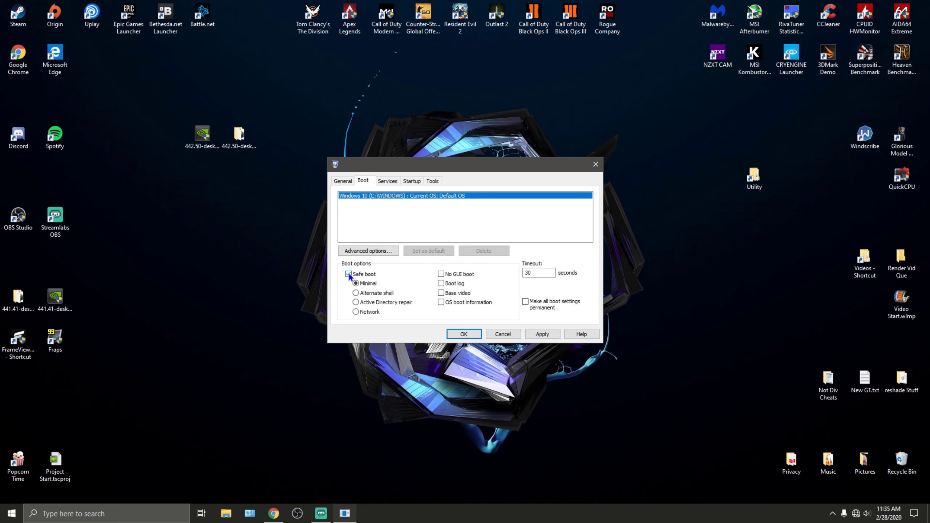
left_click(552, 337)
left_click(460, 336)
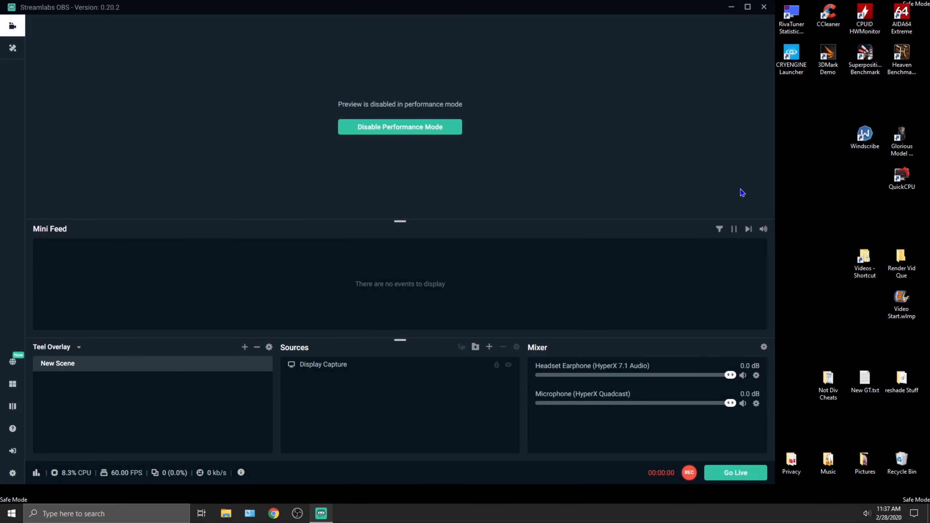
Minimize Streamlabs OBS and run msconfig to open System Configuration in Safe Mode
left_click(732, 7)
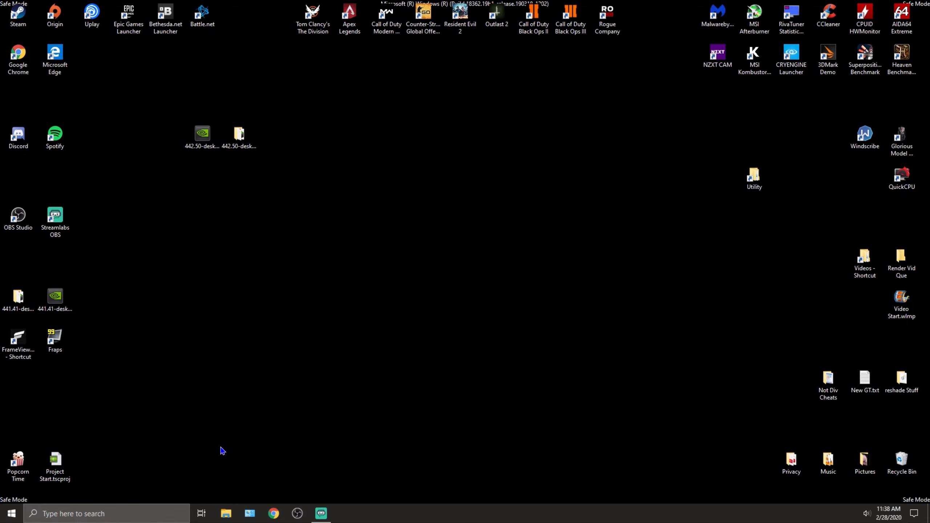
key("super+r")
left_click_drag(150, 401, 523, 275)
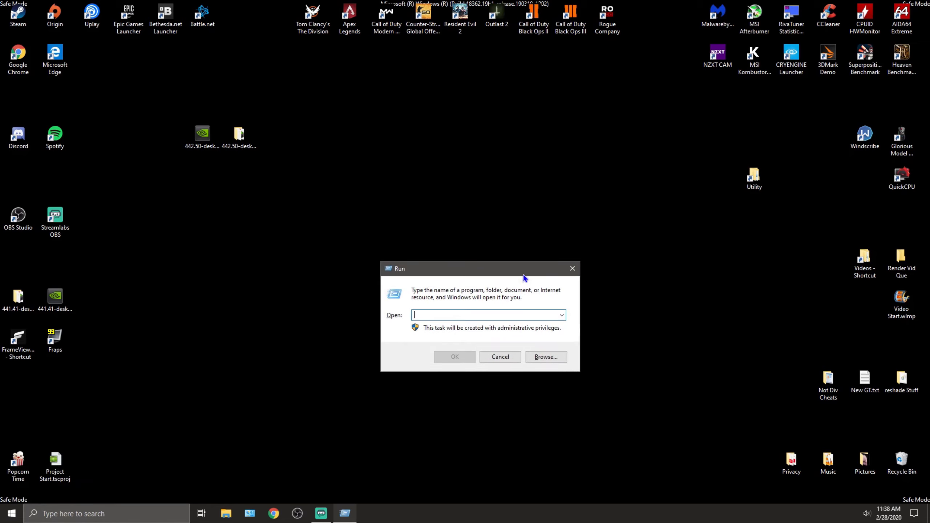
type("mscongi")
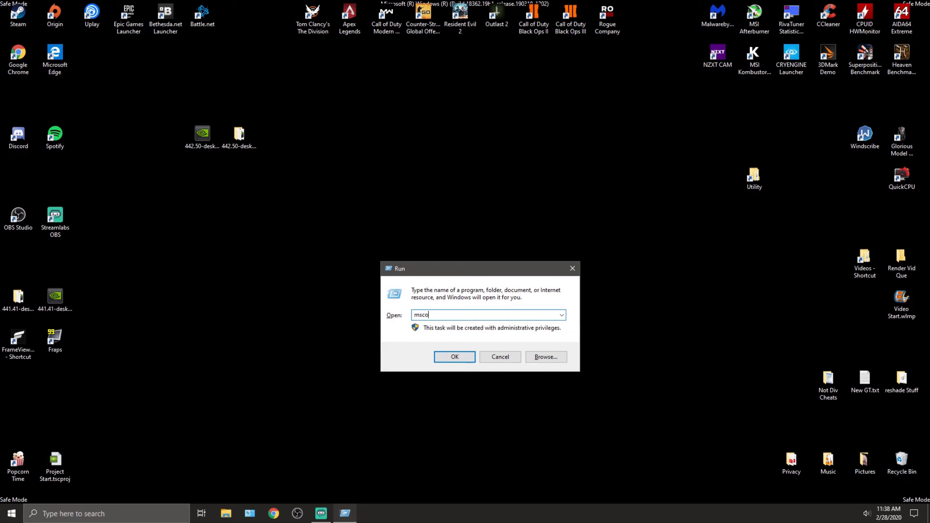
key("BackSpace")
key("BackSpace")
type("fig")
key("Return")
Disable Safe boot in the boot settings, and apply and confirm the change
left_click(363, 181)
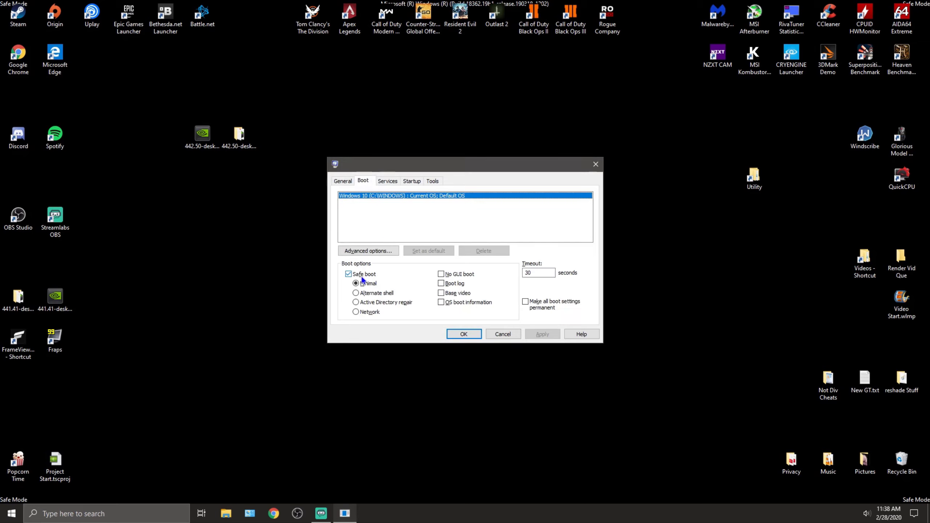
left_click(348, 274)
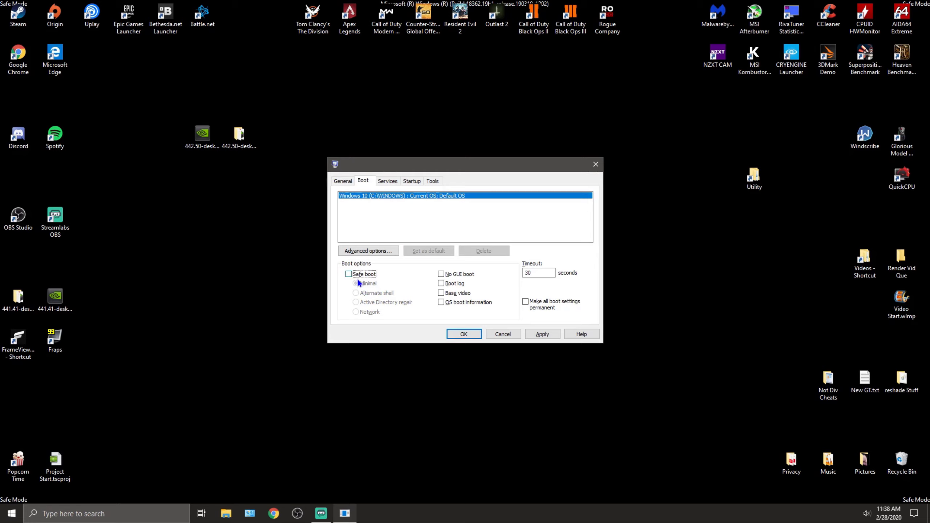
left_click(544, 334)
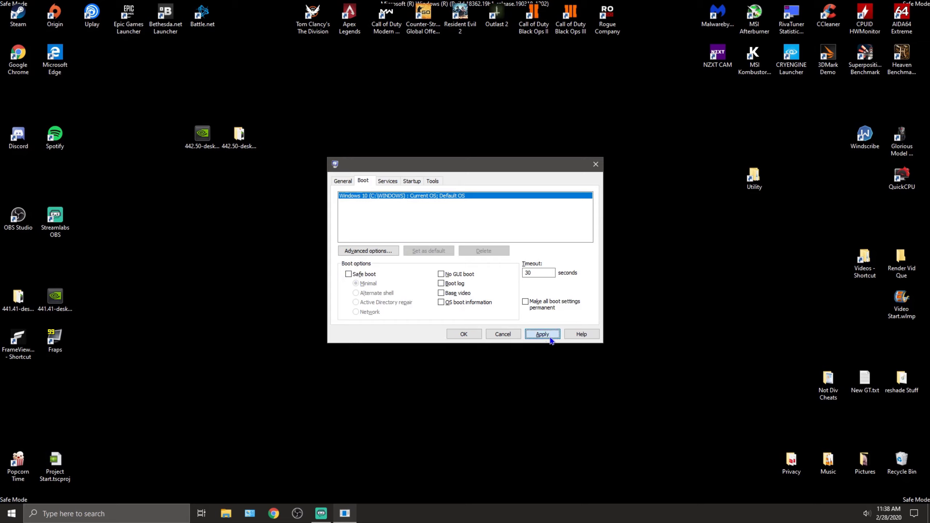
left_click(467, 334)
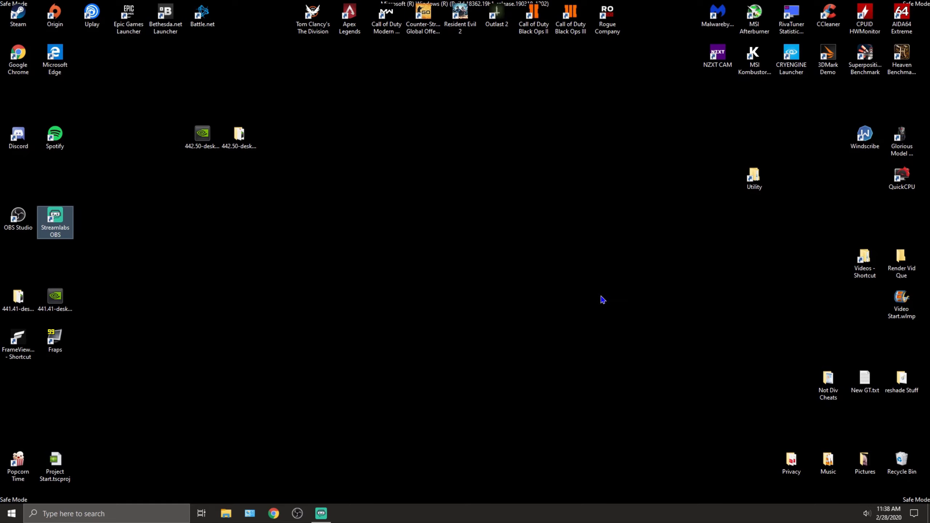
Move the Utility shortcut toward the middle of the desktop and launch Display Driver Uninstaller.exe from its DDU v18.0.2.1 subfolder
left_click_drag(758, 173, 425, 128)
double_click(502, 177)
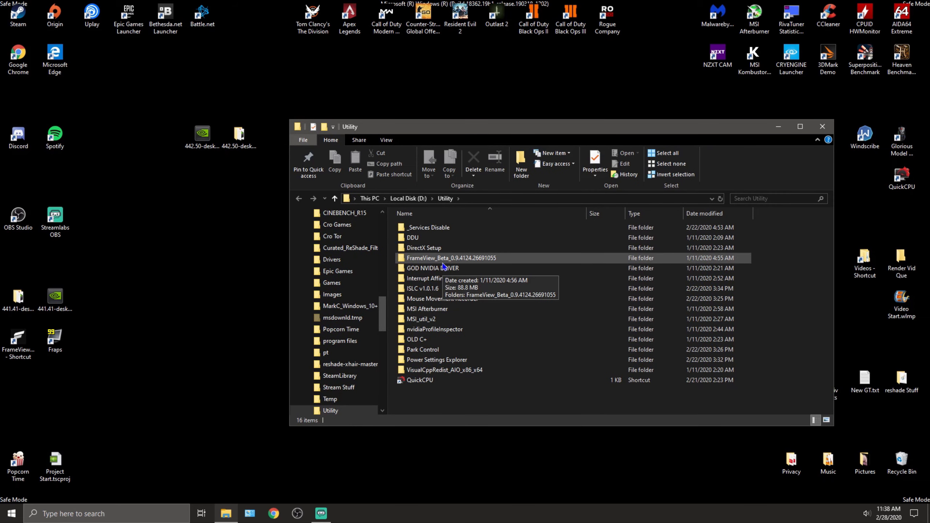
double_click(425, 237)
left_click(426, 233)
double_click(427, 230)
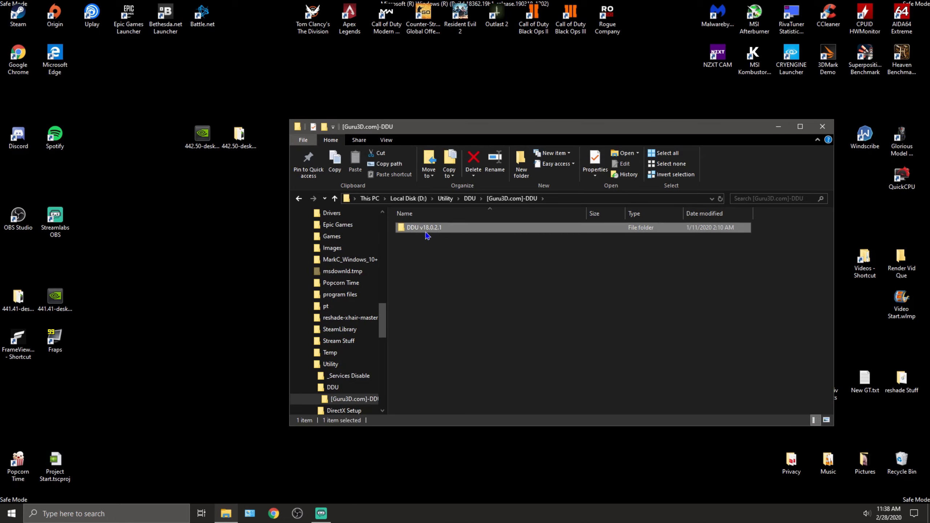
double_click(428, 231)
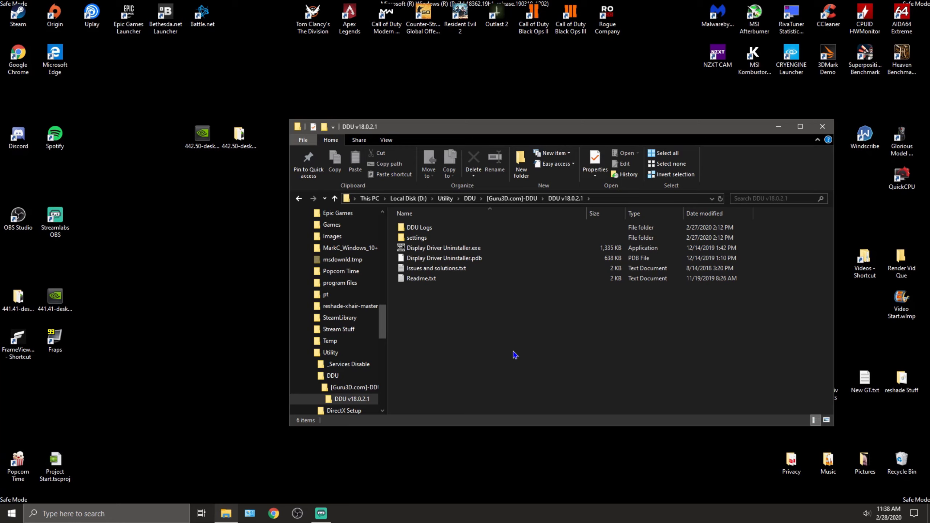
left_click(442, 249)
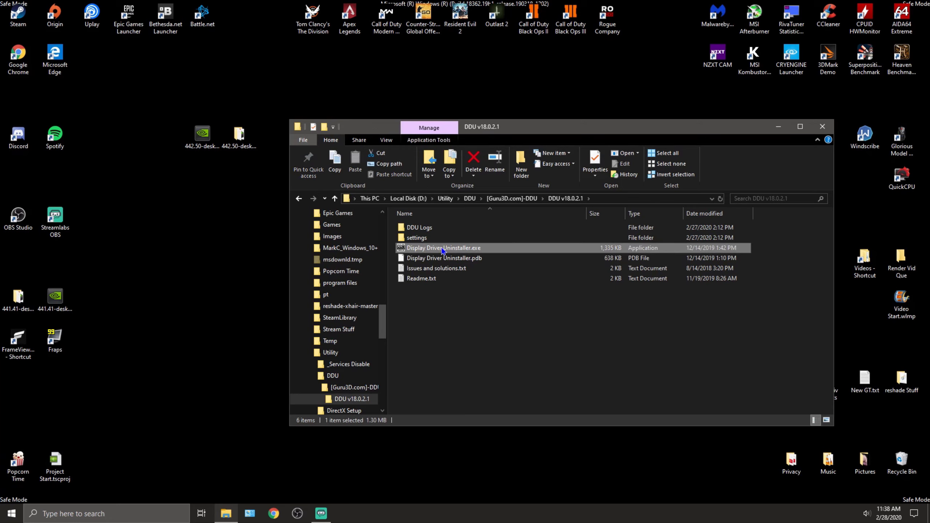
double_click(443, 249)
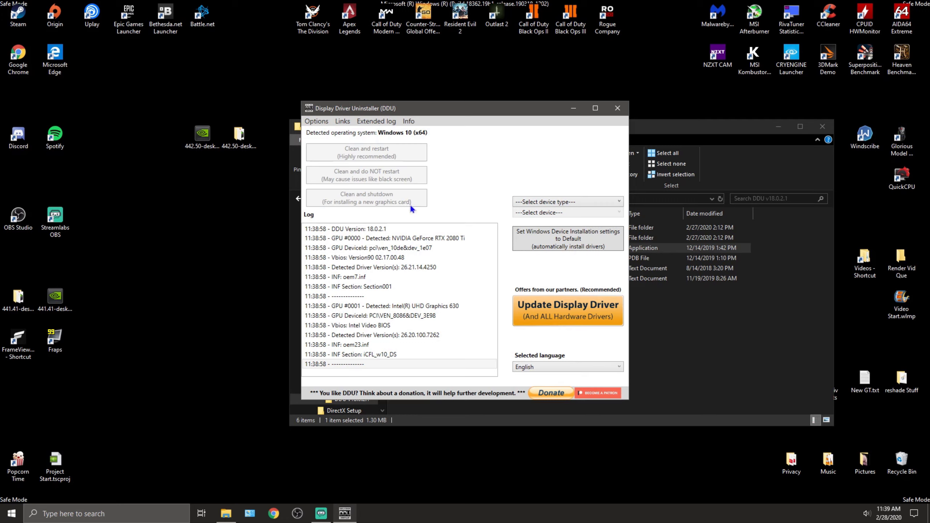
Choose GPU as the device type with NVIDIA as the device, and start the clean and restart removal
left_click(550, 202)
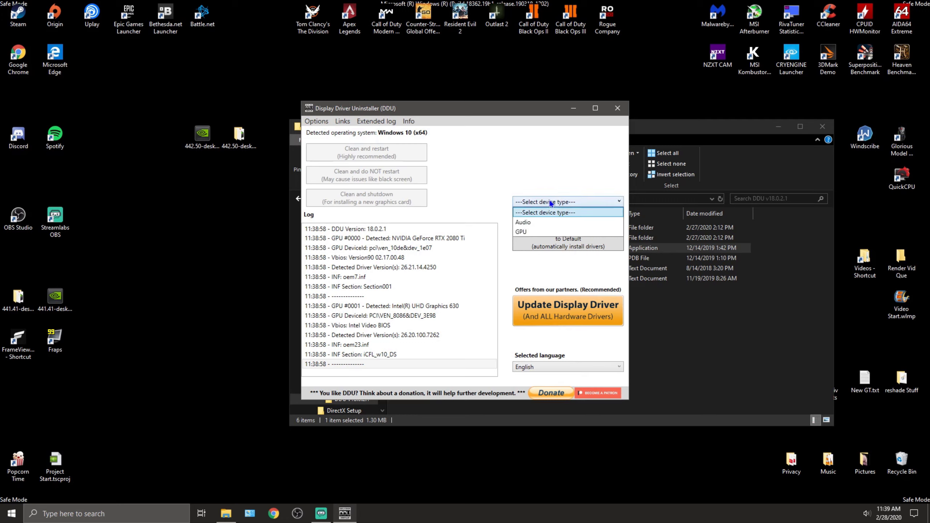
left_click(541, 230)
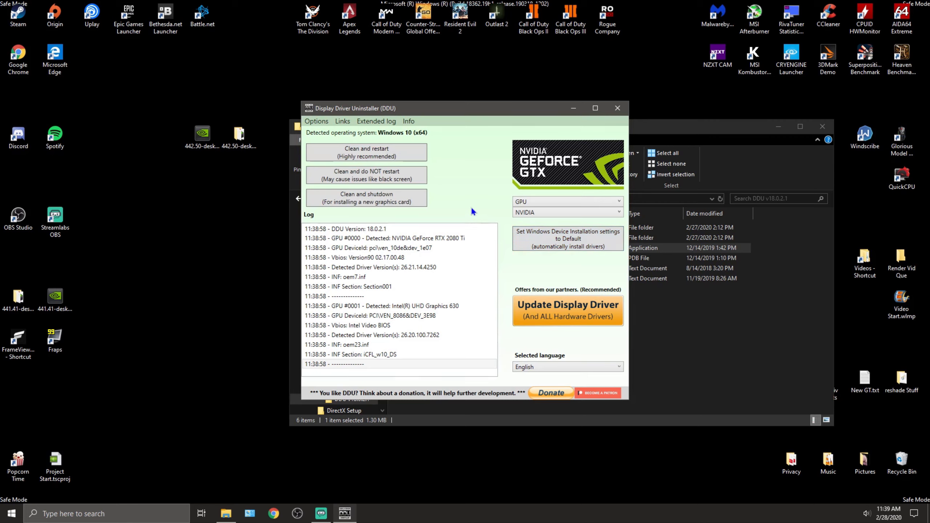
left_click(536, 212)
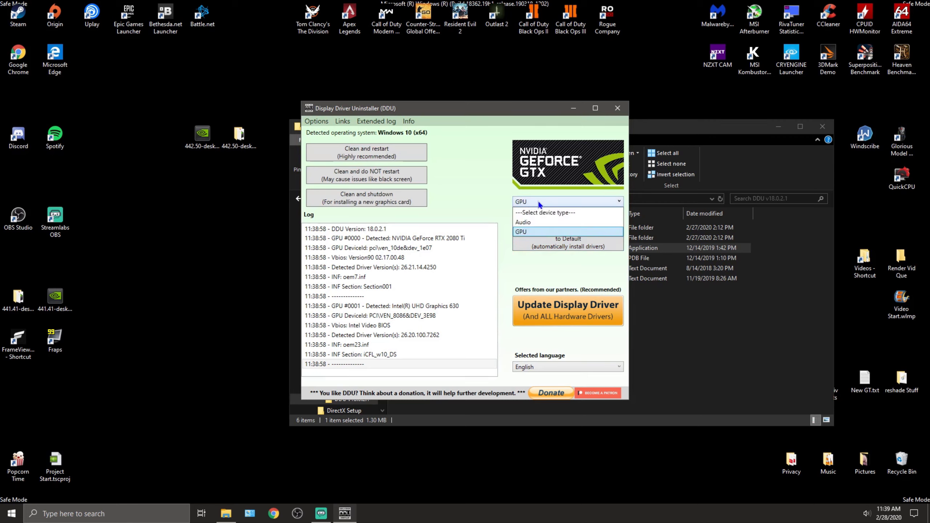
left_click(534, 232)
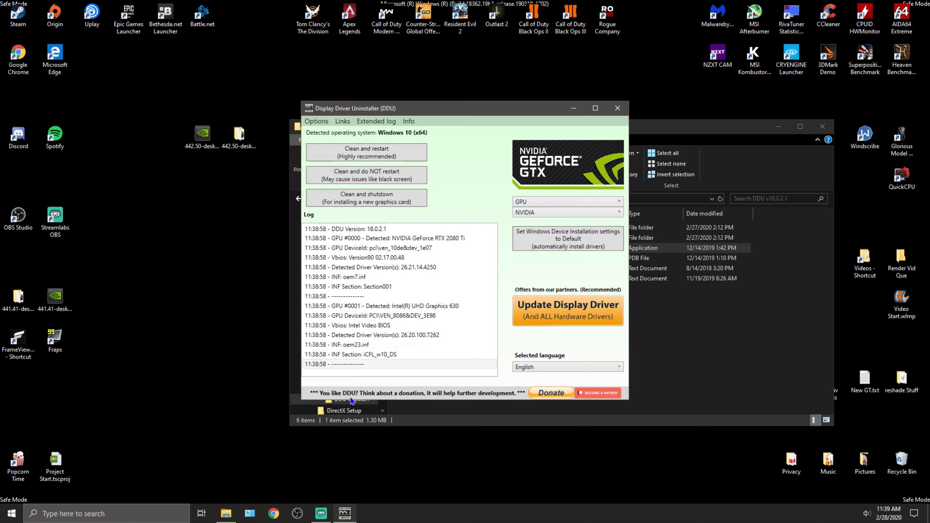
left_click(367, 157)
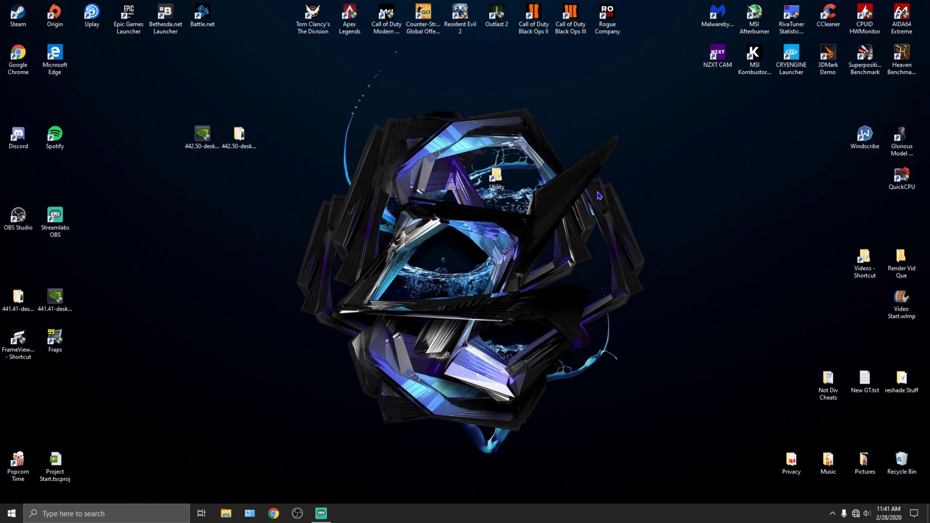
Close the hidden background app in the notification area and move the Utility shortcut below Videos - Shortcut on the desktop
left_click(832, 514)
right_click(836, 496)
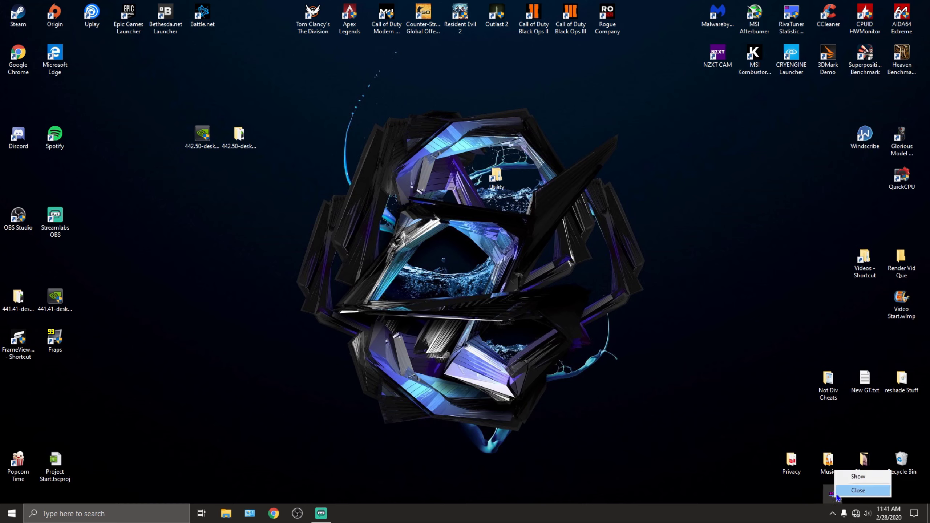
left_click(839, 492)
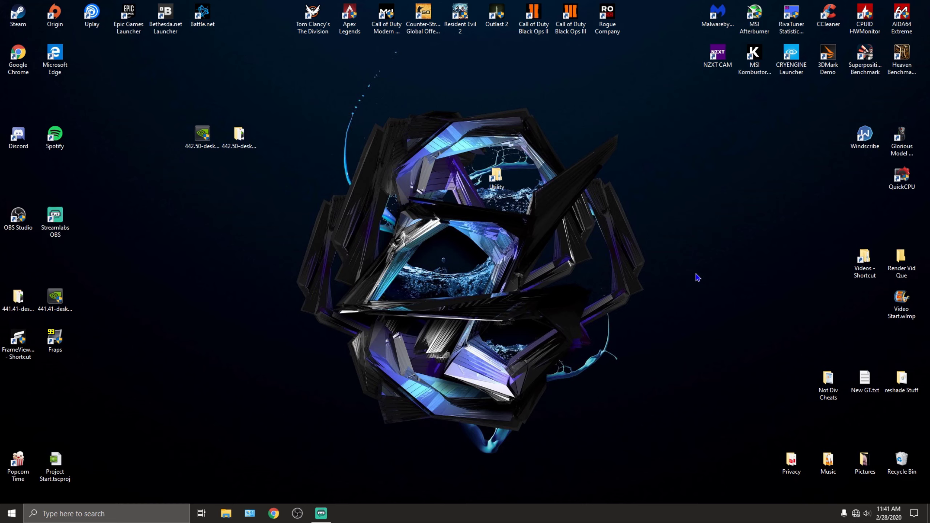
left_click_drag(500, 177, 867, 298)
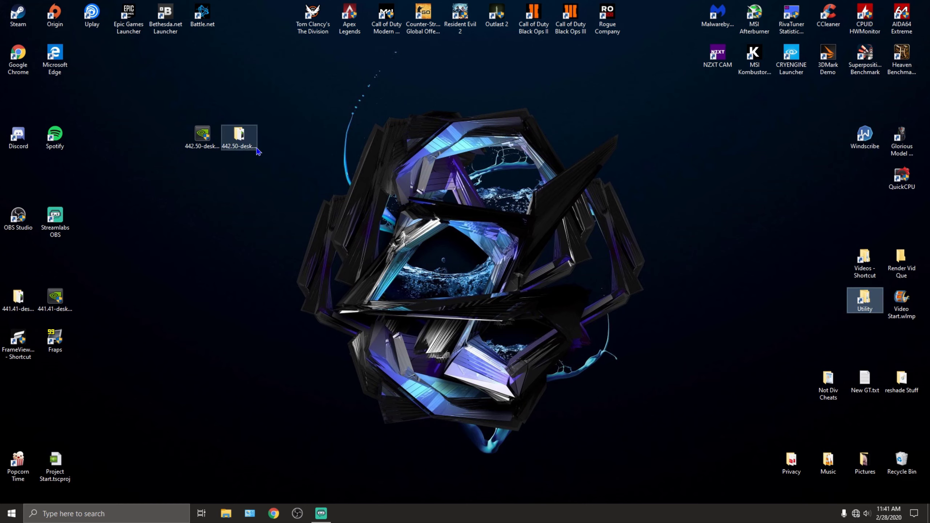
Launch setup.exe from the extracted 442.50 driver folder on the desktop and reposition the installer window
double_click(232, 135)
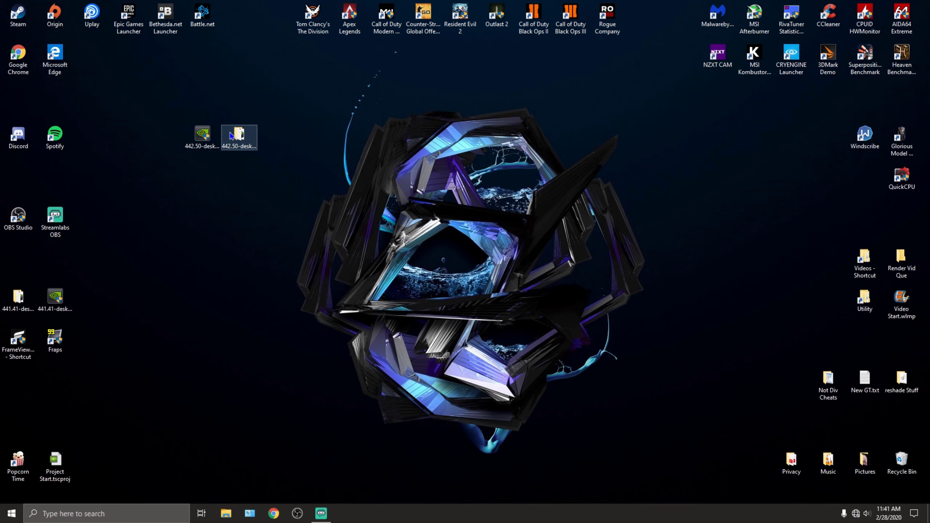
left_click_drag(429, 129, 392, 138)
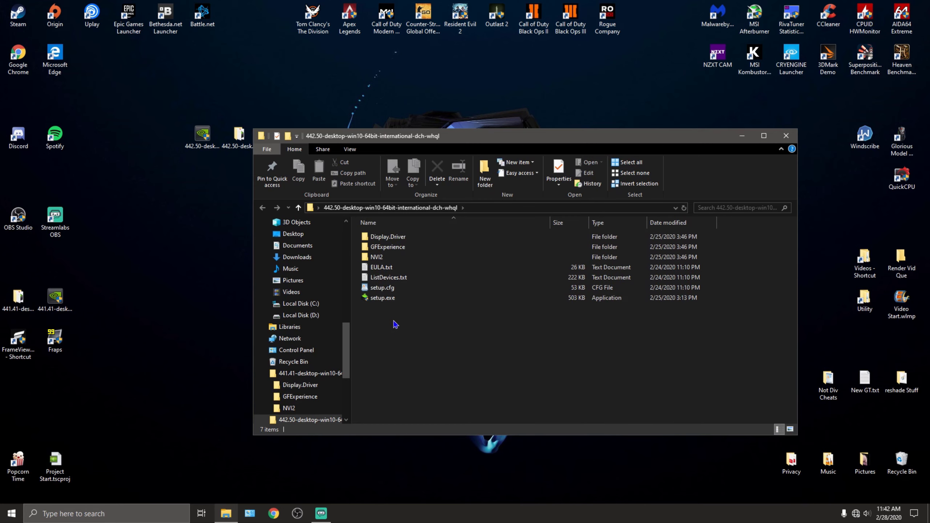
left_click_drag(408, 140, 438, 115)
double_click(419, 280)
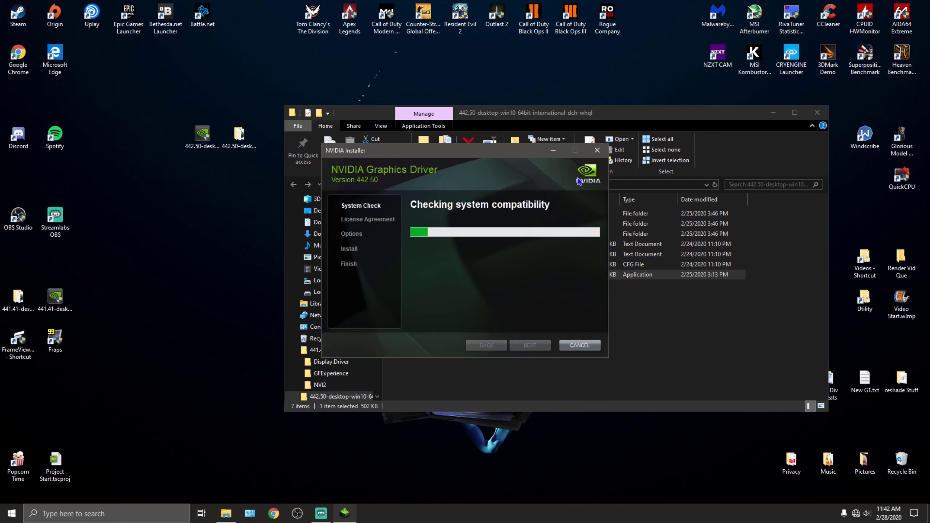
left_click_drag(463, 154, 460, 148)
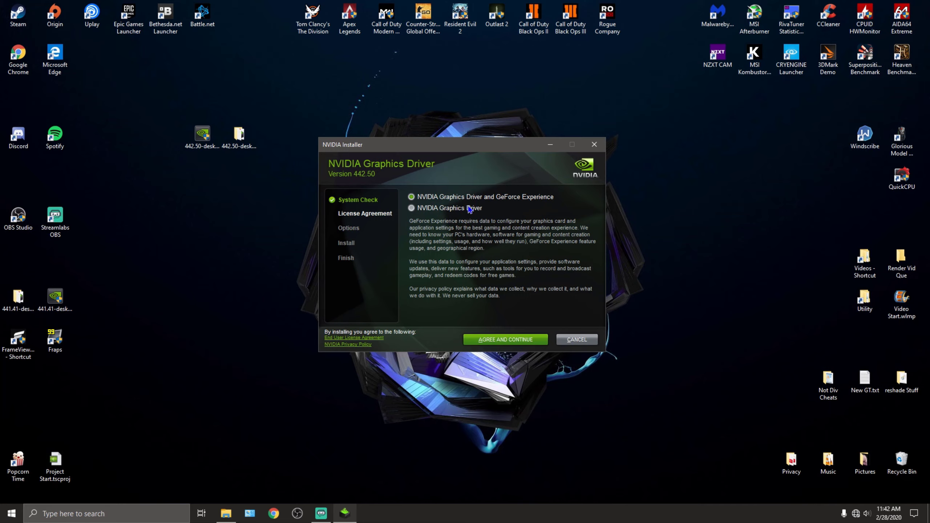
Install only the NVIDIA Graphics Driver using Custom (Advanced) options with a clean installation
left_click(411, 209)
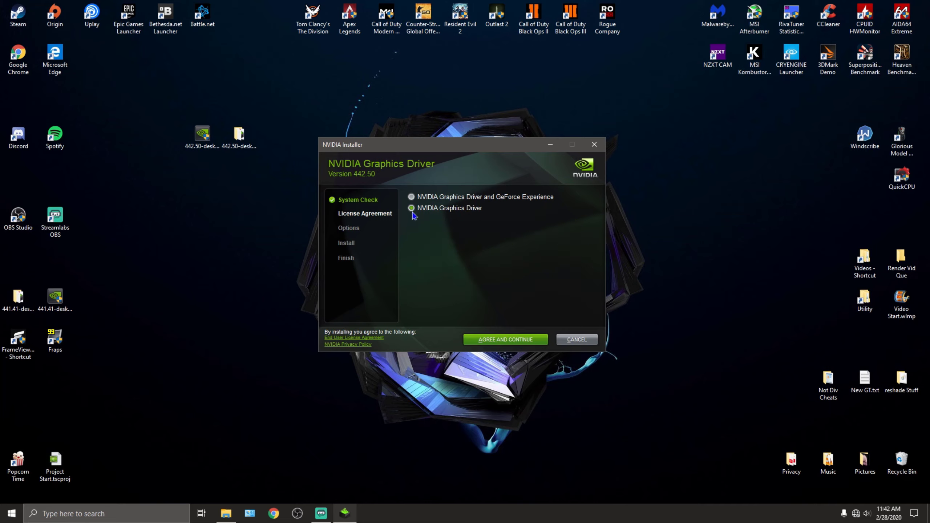
left_click(507, 344)
left_click(411, 255)
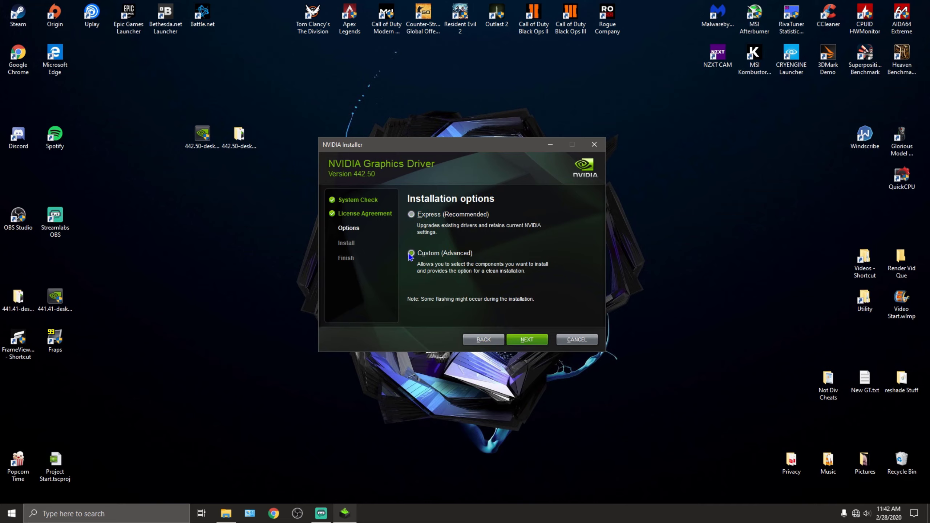
left_click(529, 344)
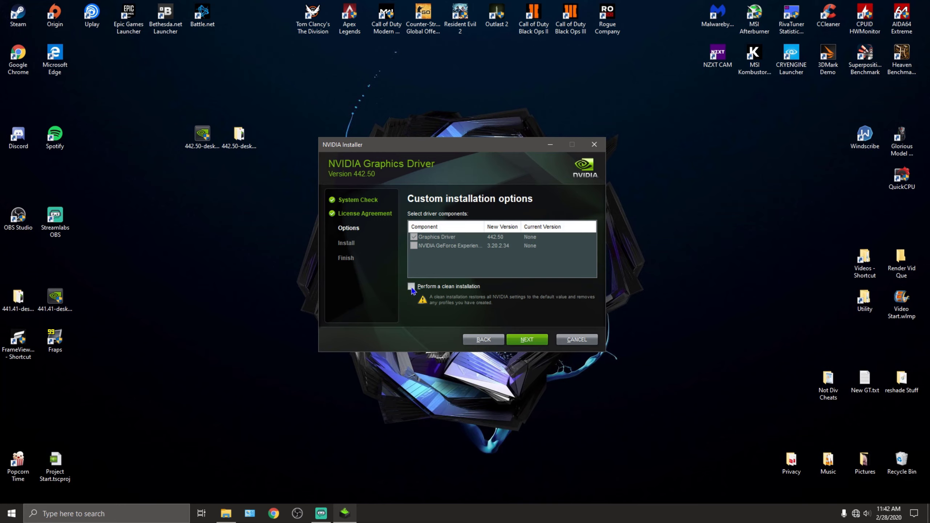
left_click(411, 287)
left_click(527, 342)
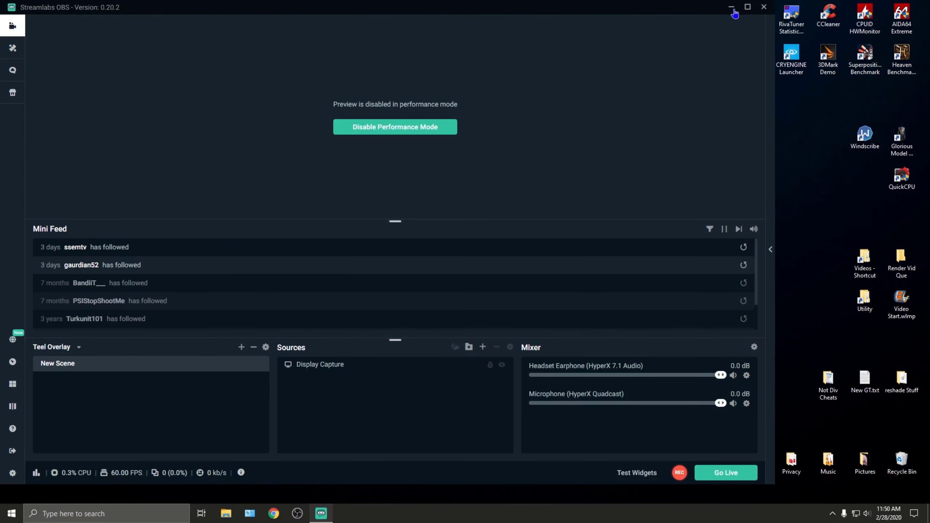
Minimize Streamlabs OBS, examine the Ethernet adapter's available actions in Network Connections, and close the network windows
left_click(736, 7)
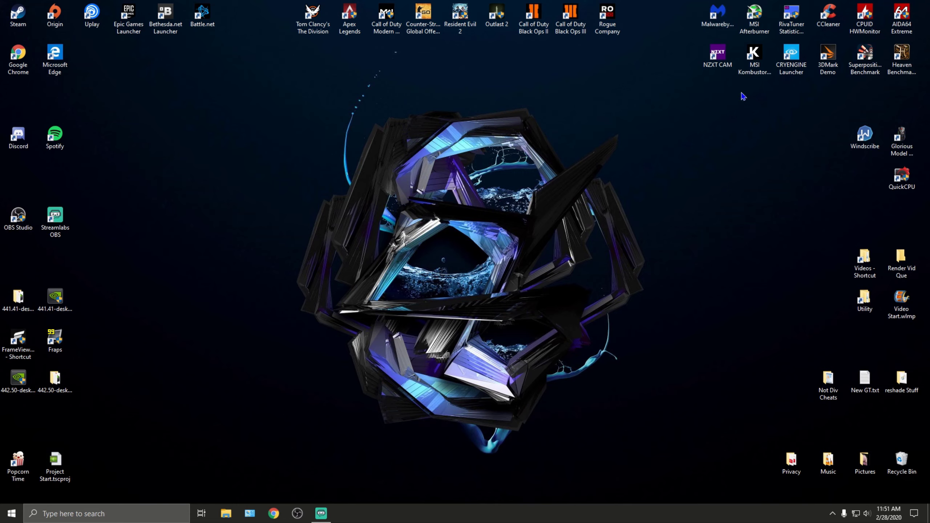
right_click(857, 513)
left_click(858, 503)
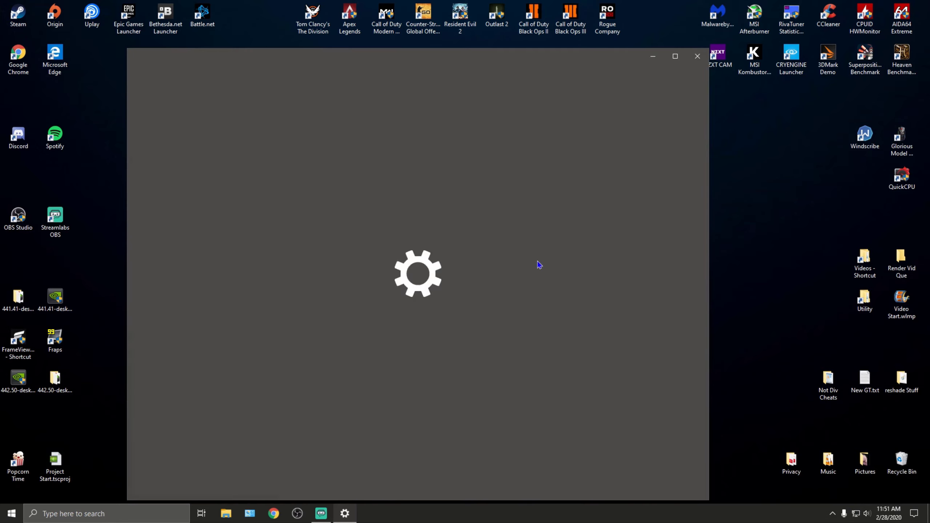
left_click(361, 298)
right_click(39, 59)
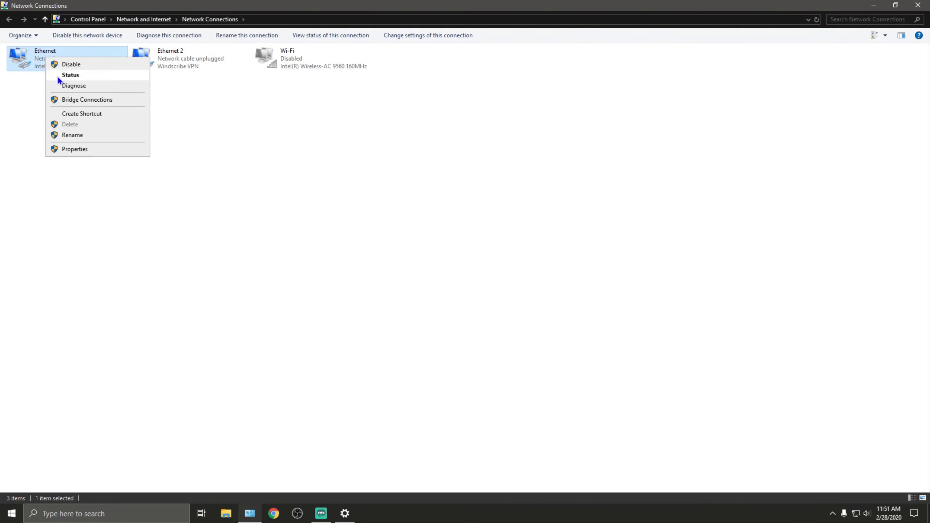
left_click(918, 5)
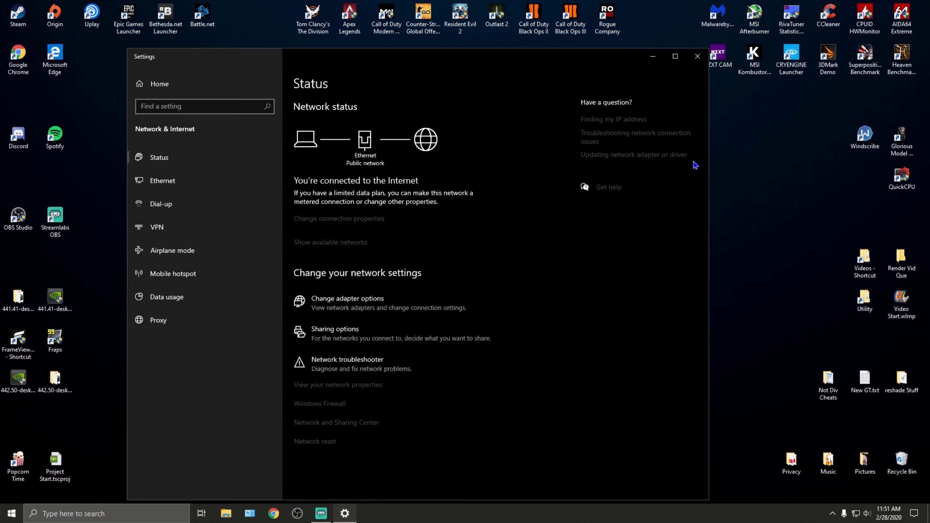
left_click(697, 56)
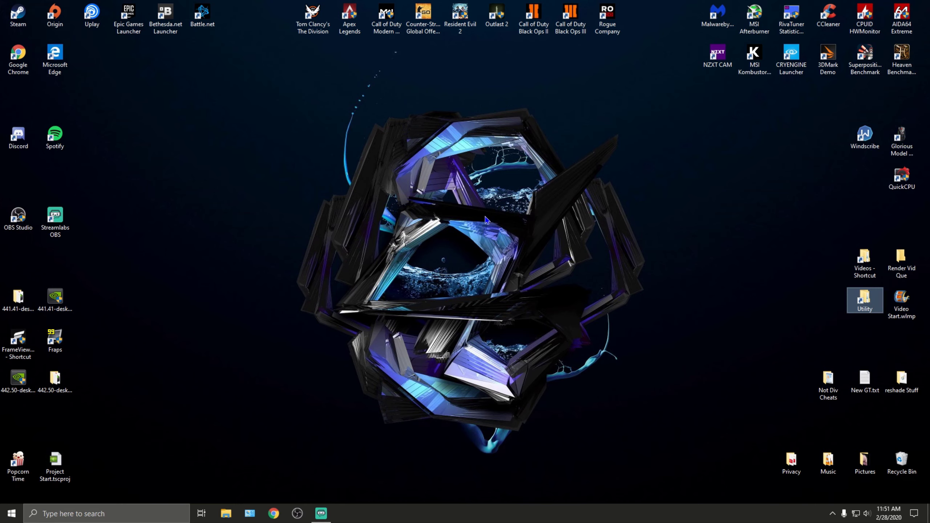
Open the MSI_util_v2 folder inside Utility and run MSI_util_v2.exe as administrator
double_click(865, 303)
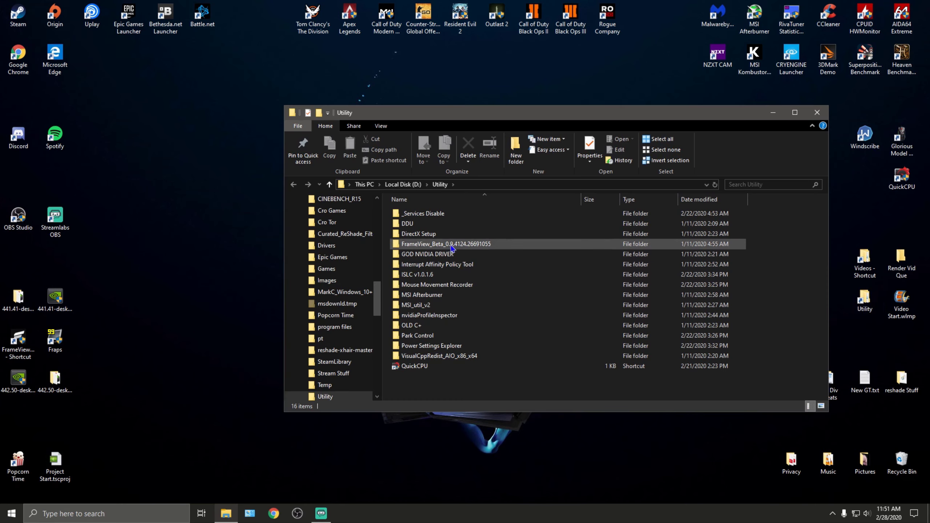
left_click(439, 305)
left_click(435, 306)
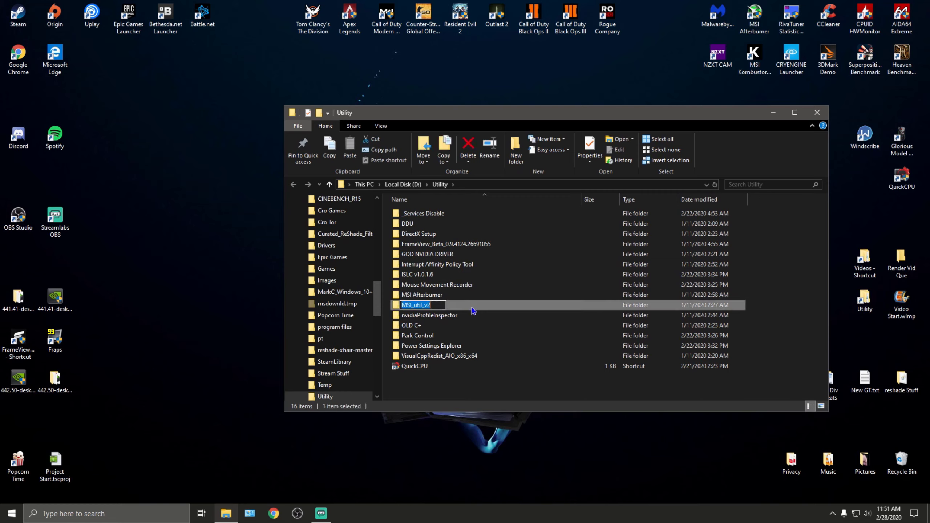
double_click(472, 310)
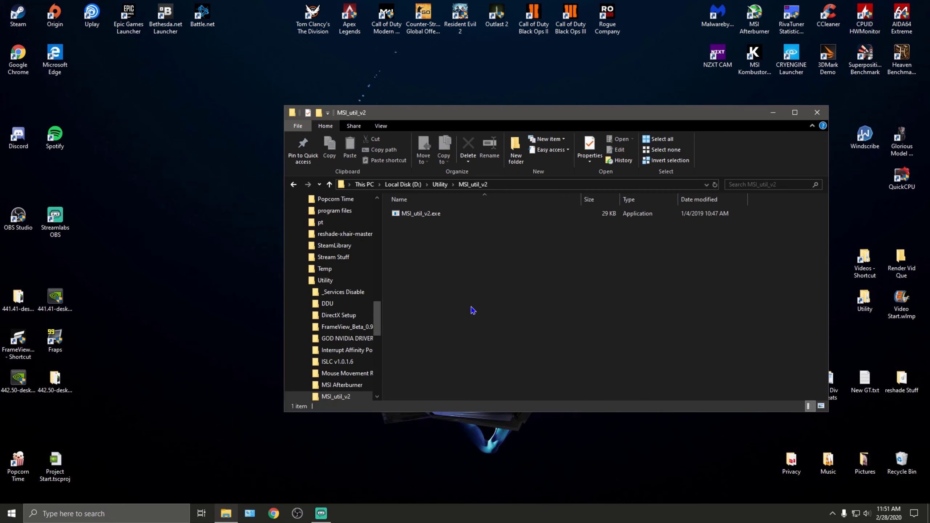
right_click(426, 216)
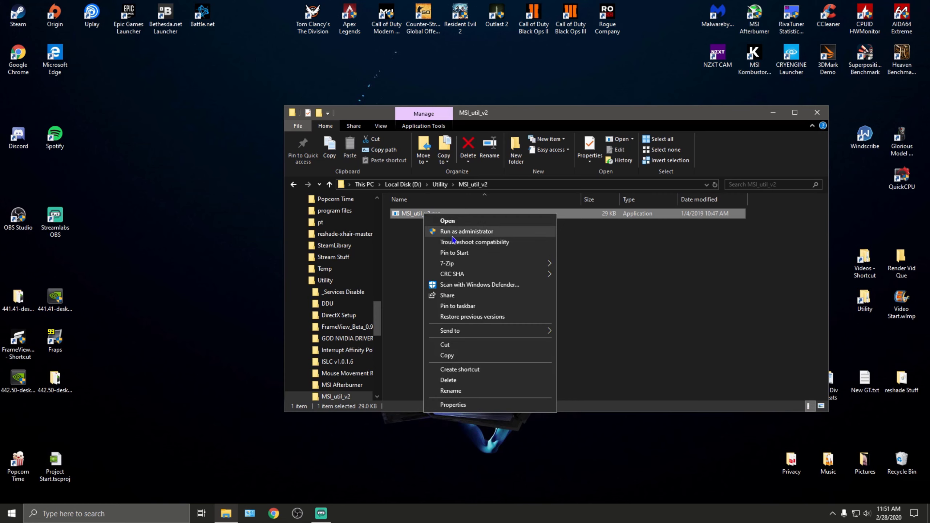
left_click(451, 231)
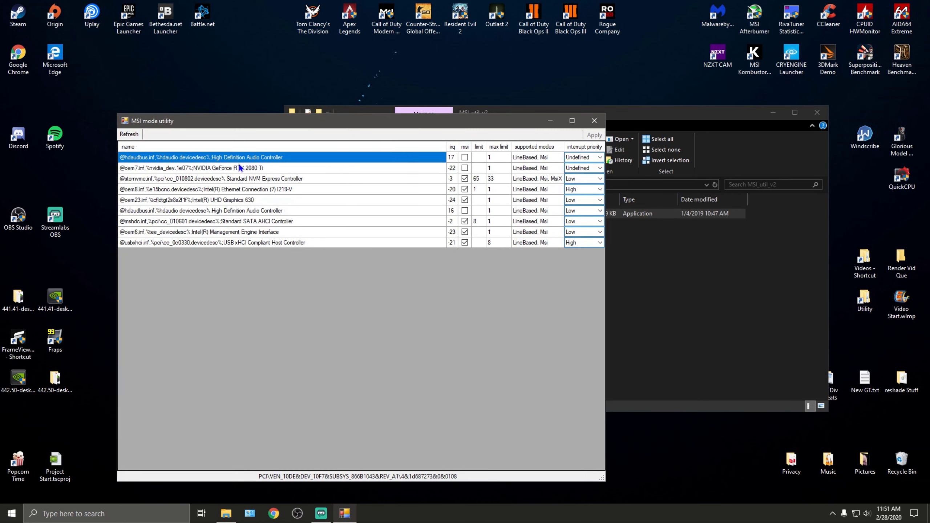
Enable MSI mode for the NVIDIA GeForce RTX 2080 Ti with High interrupt priority, apply it, and close the utility
left_click(241, 169)
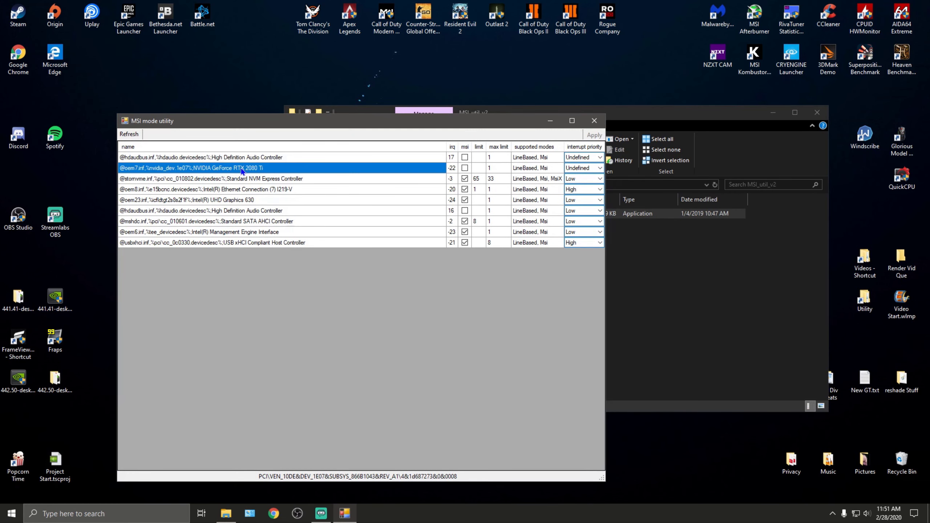
left_click(466, 170)
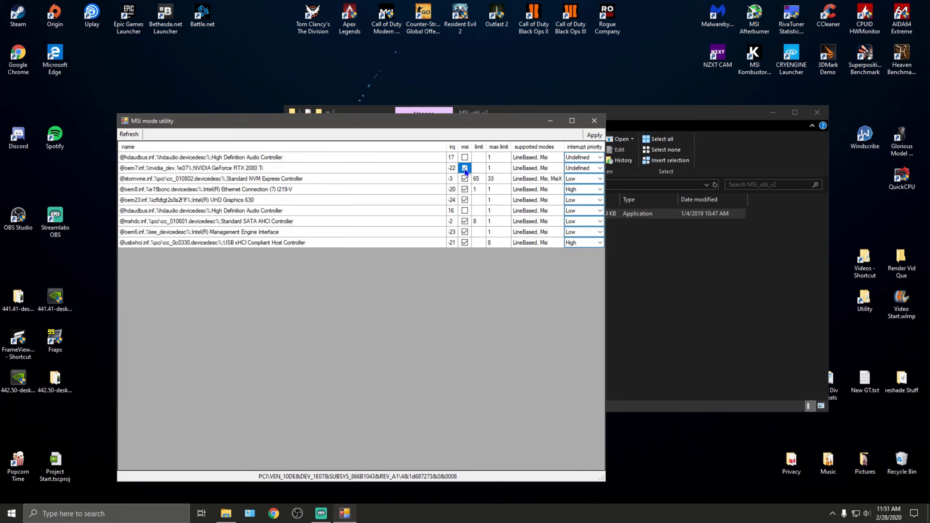
left_click(590, 167)
left_click(590, 197)
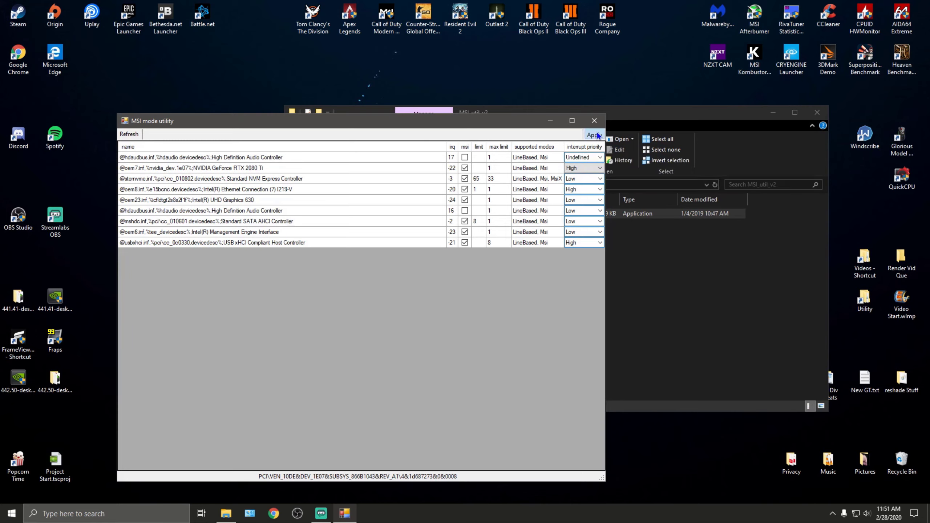
left_click(594, 121)
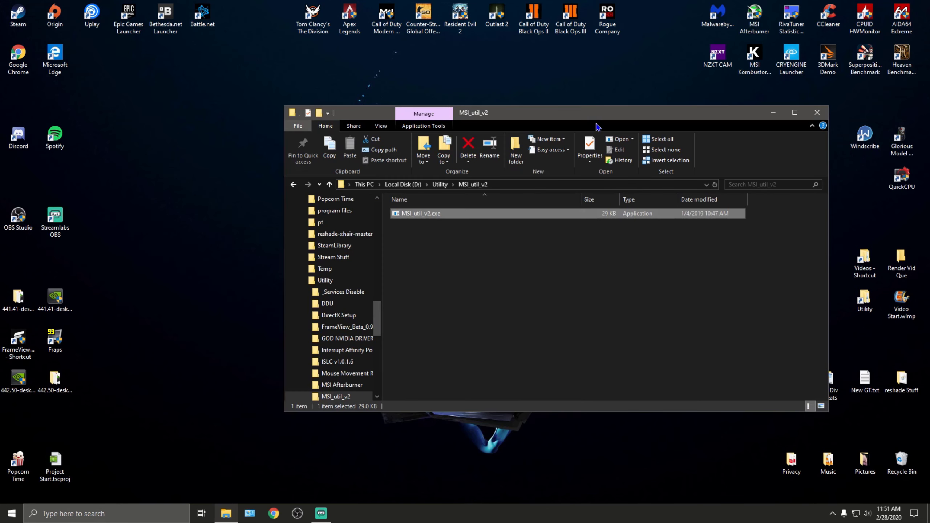
Run Interrupt Affinity Policy Tool.exe as administrator from its folder inside Utility and reposition its window
left_click(296, 185)
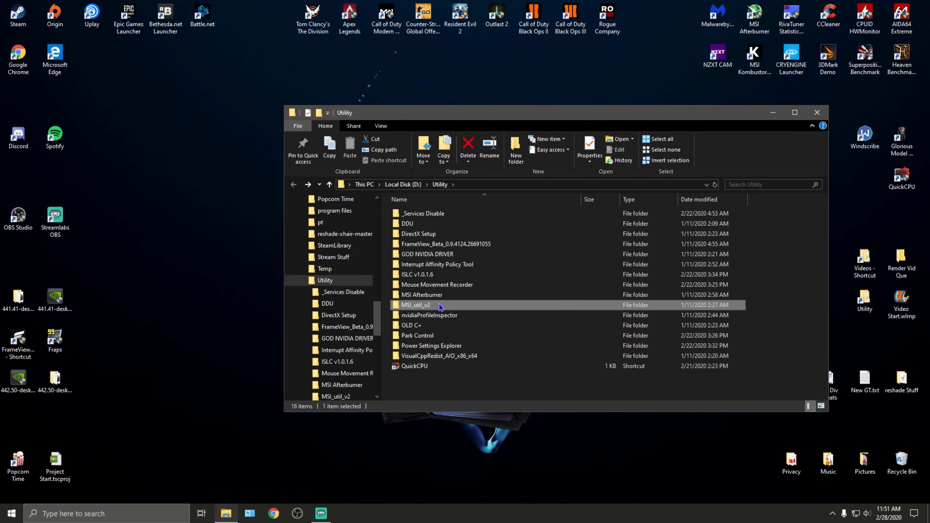
double_click(460, 269)
left_click(425, 214)
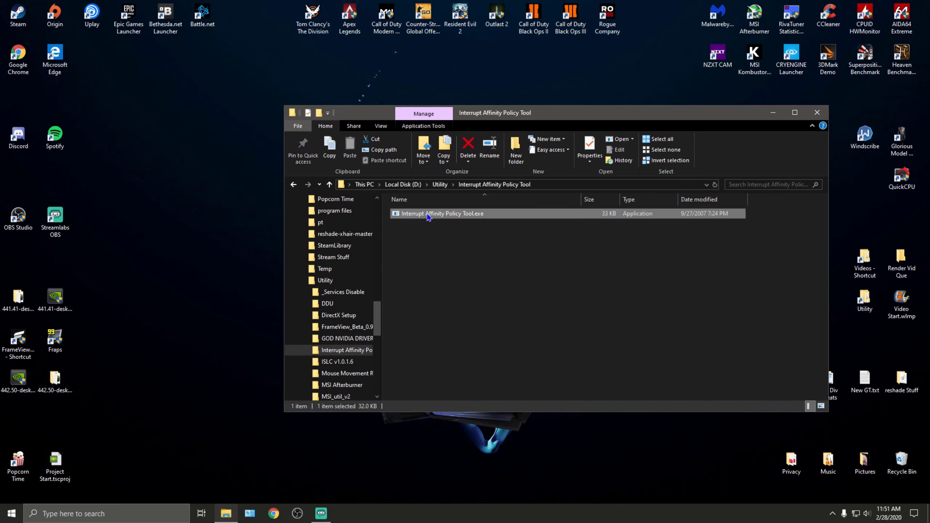
right_click(426, 213)
left_click(457, 230)
left_click(530, 293)
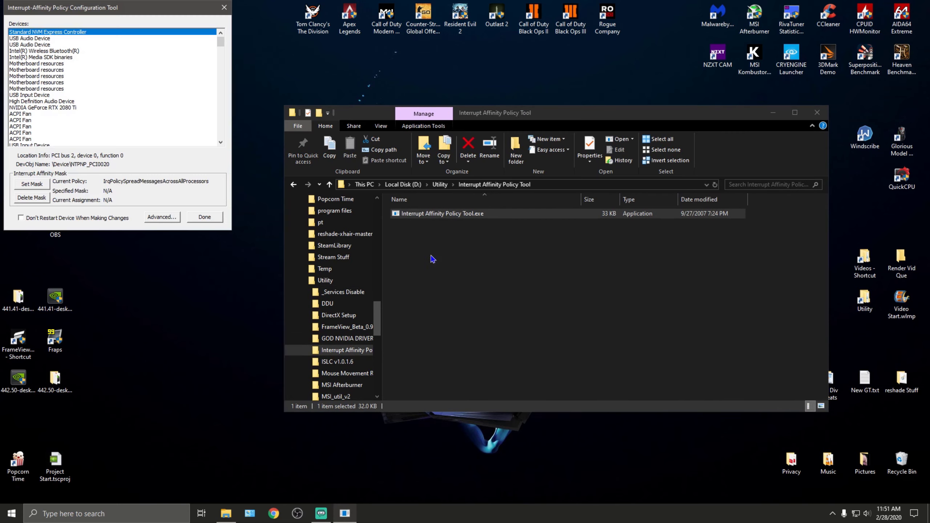
left_click_drag(142, 4, 252, 134)
Set the NVIDIA GeForce RTX 2080 Ti's interrupt affinity mask to CPU 8 and CPU 9 only
left_click(185, 237)
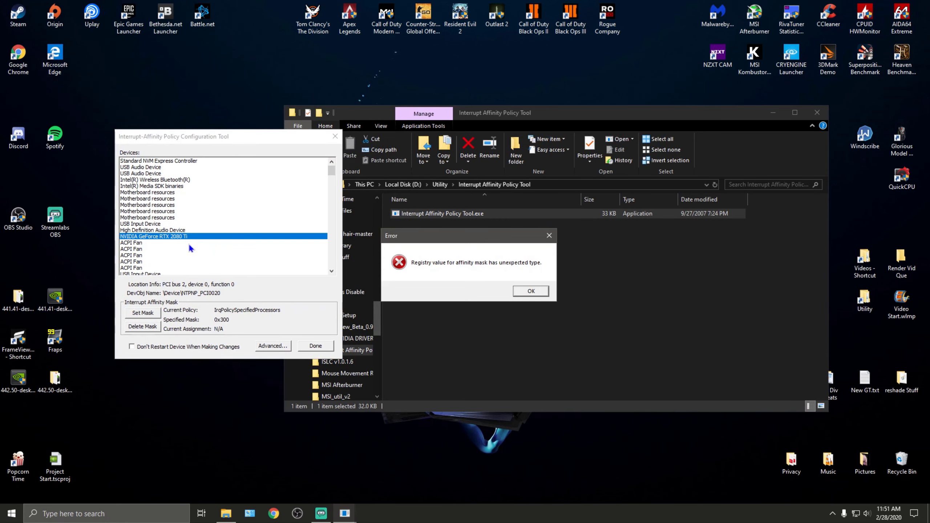
left_click(527, 293)
left_click(149, 316)
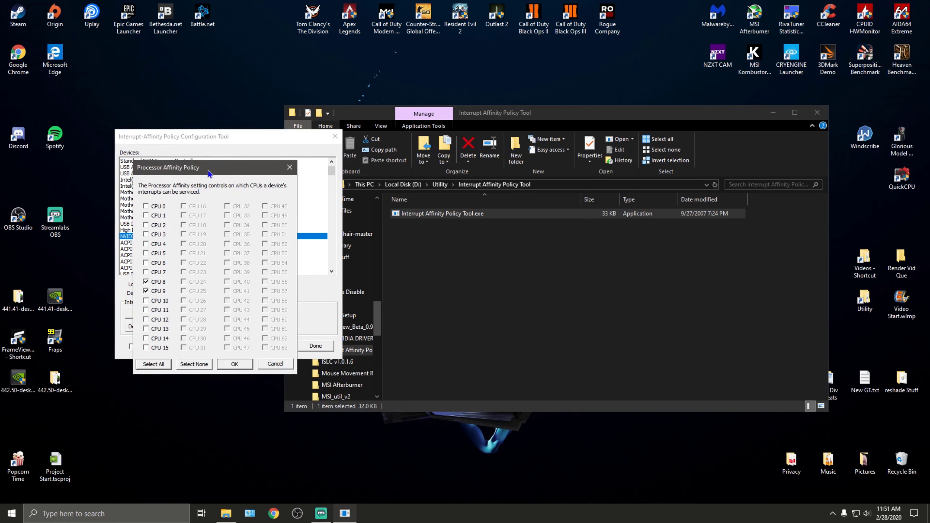
left_click_drag(239, 154, 215, 145)
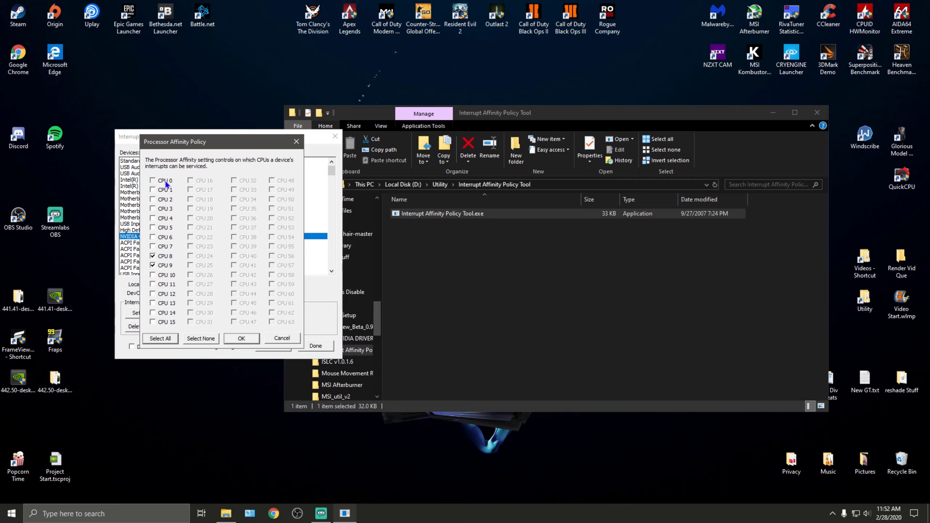
left_click(152, 180)
left_click(153, 190)
left_click_drag(218, 147, 228, 147)
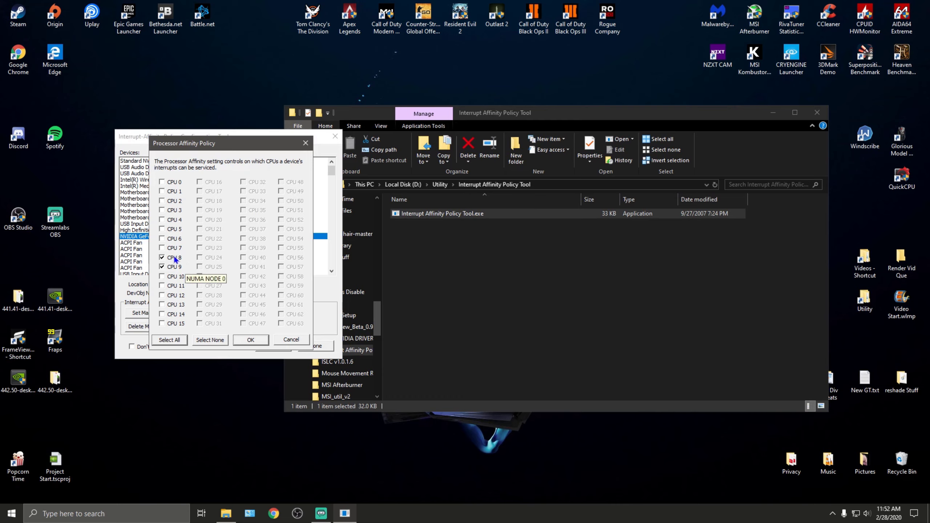
left_click(263, 343)
left_click(527, 291)
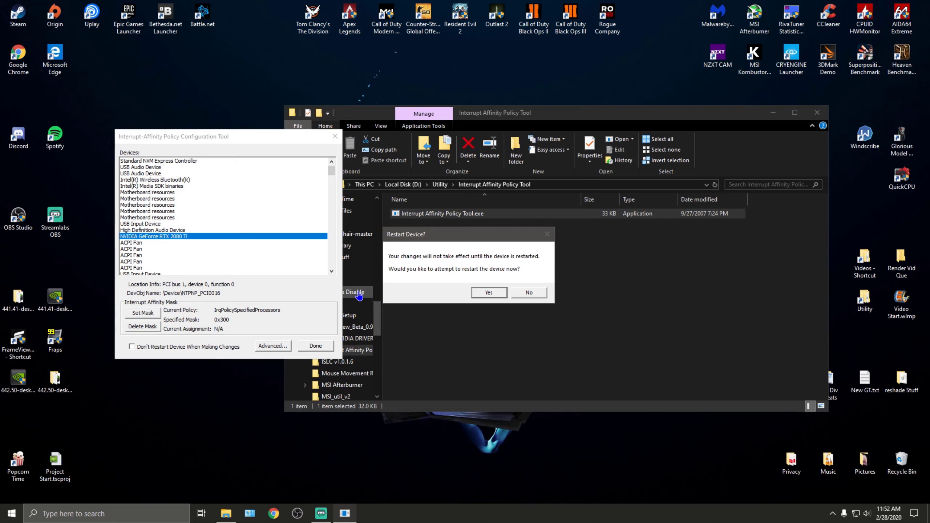
Decline the immediate device restart, finish the affinity configuration, and close its folder window
left_click(536, 294)
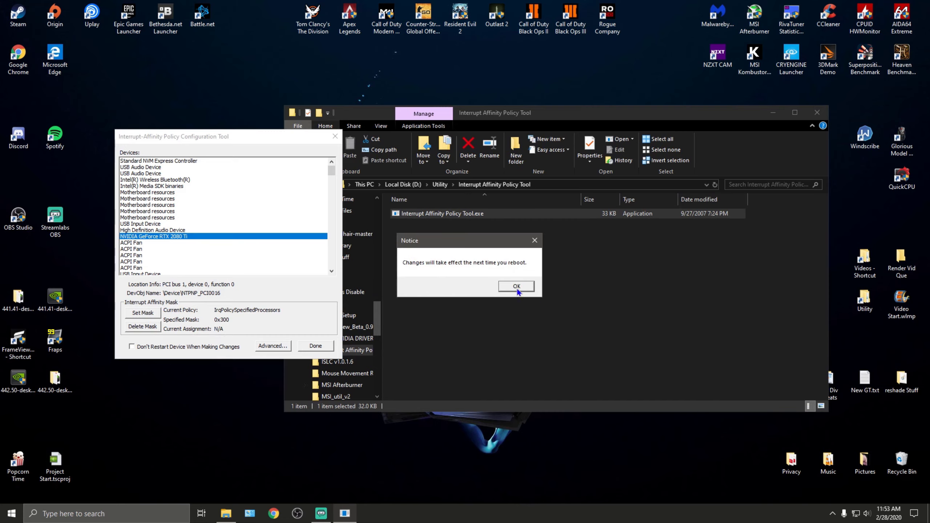
left_click(523, 290)
left_click(316, 346)
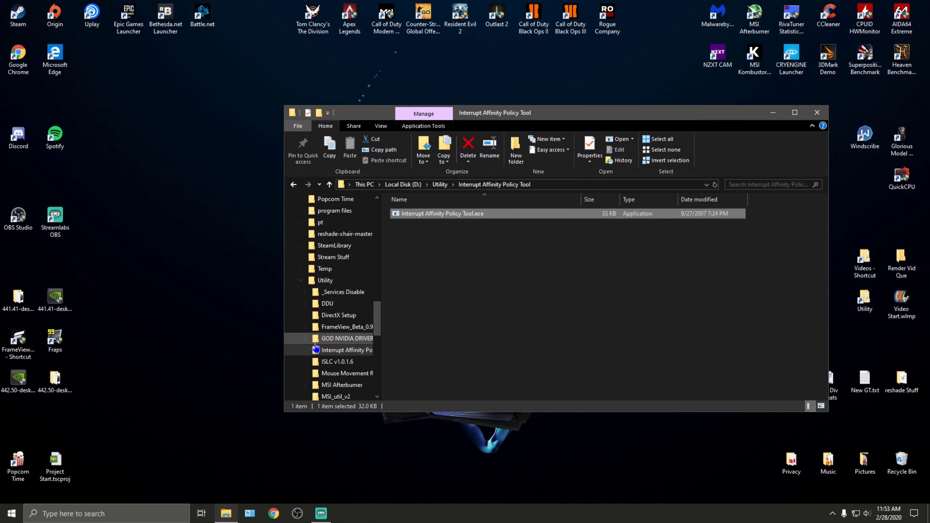
left_click(817, 112)
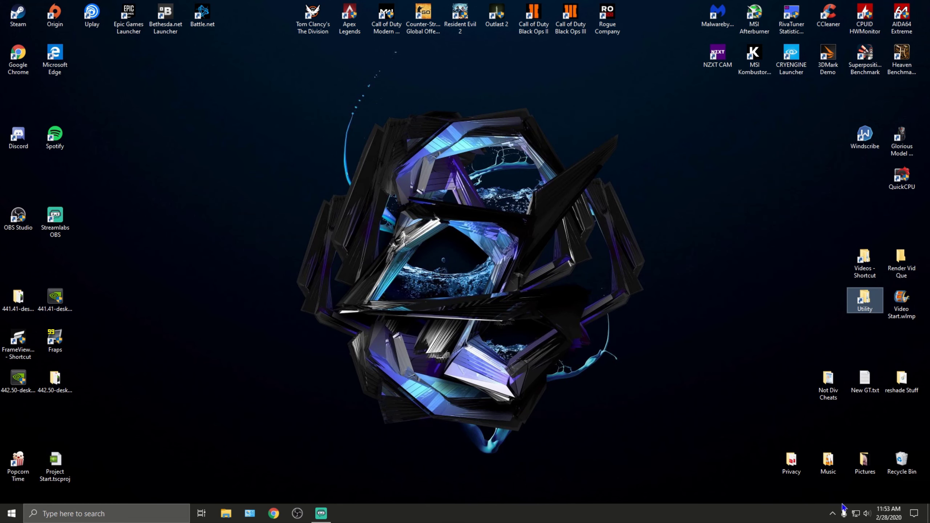
Open NVIDIA Control Panel from the system tray and accept the software license agreement
left_click(833, 513)
right_click(834, 495)
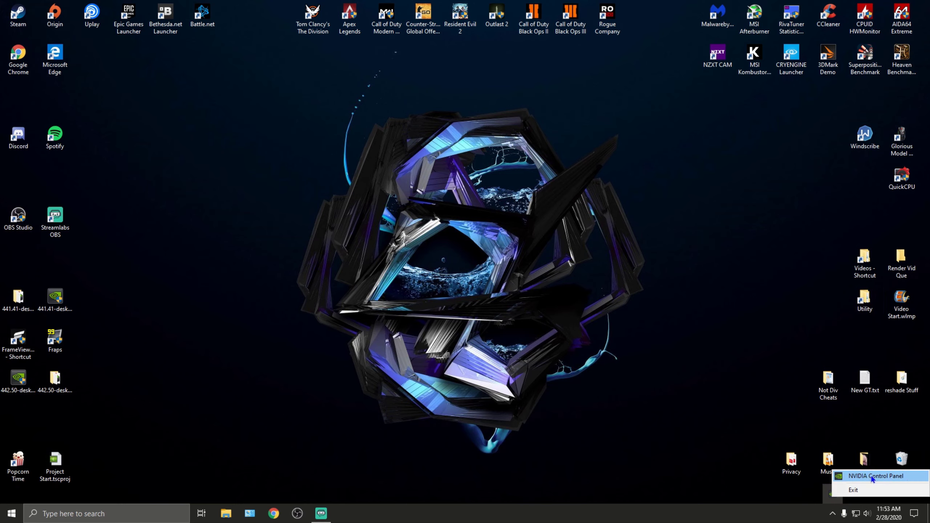
left_click(894, 475)
left_click_drag(357, 154, 532, 138)
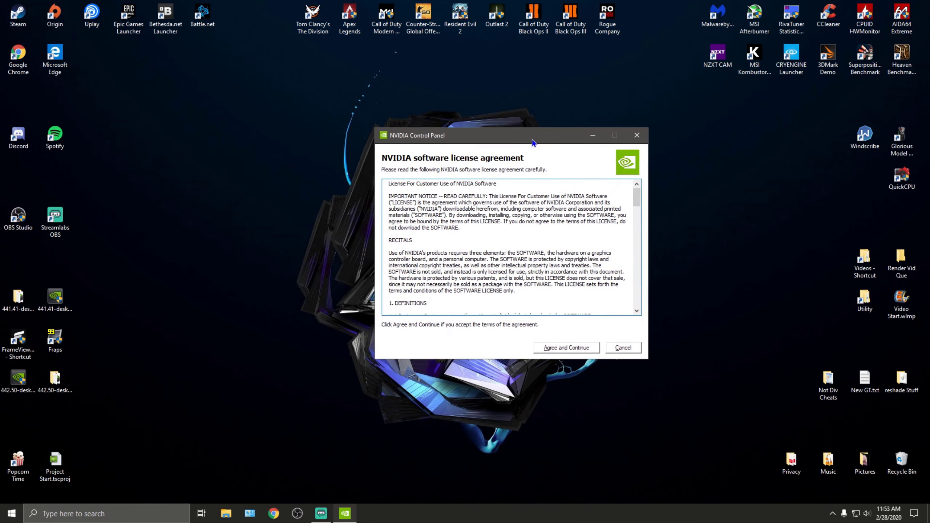
left_click(581, 351)
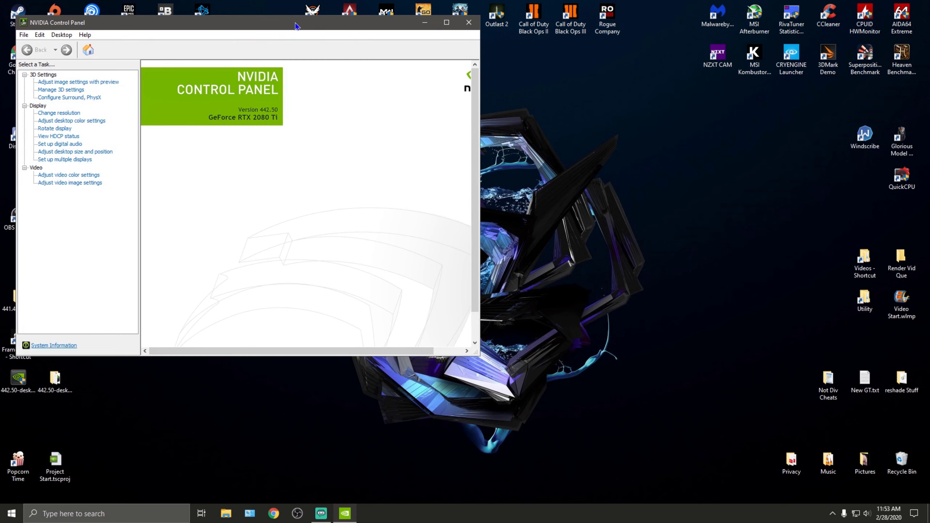
Reposition the NVIDIA Control Panel window and enable its developer settings
left_click_drag(295, 19, 476, 73)
left_click(242, 82)
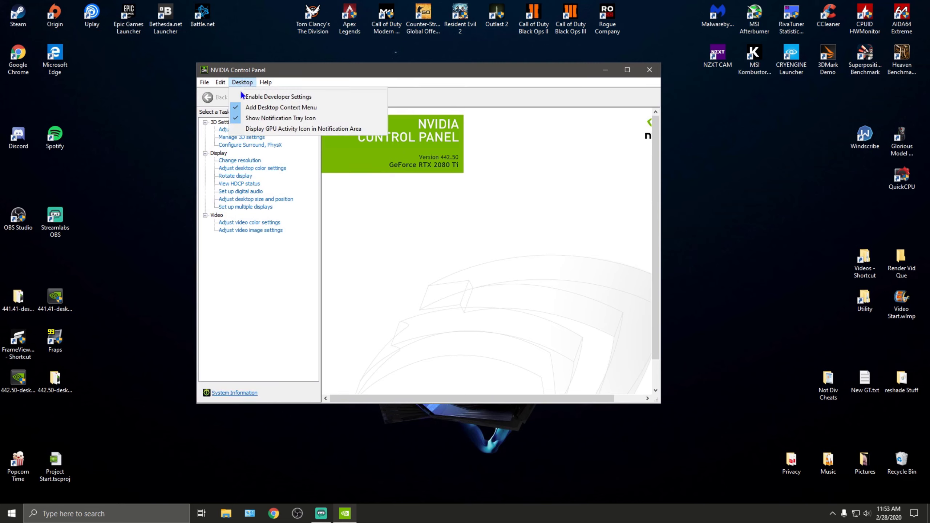
left_click(237, 97)
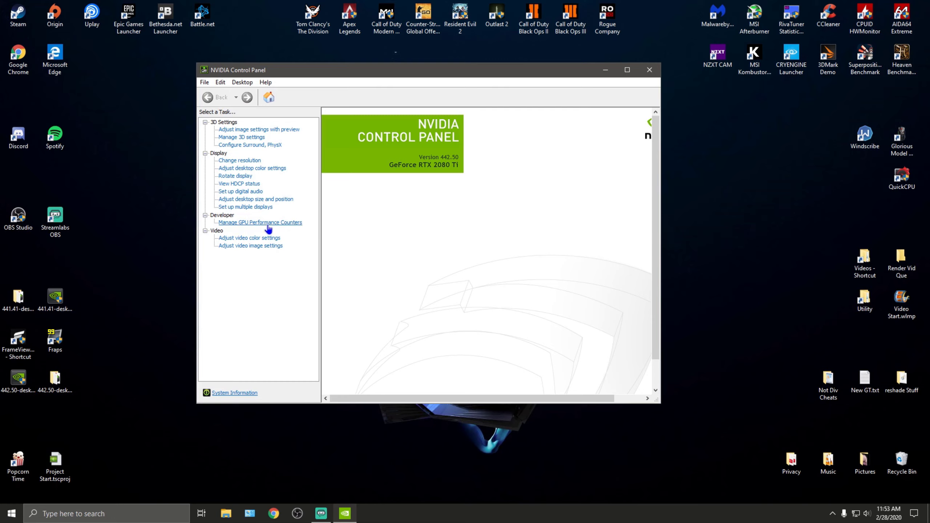
Set the image settings preference to emphasize Performance and apply the change
left_click(261, 131)
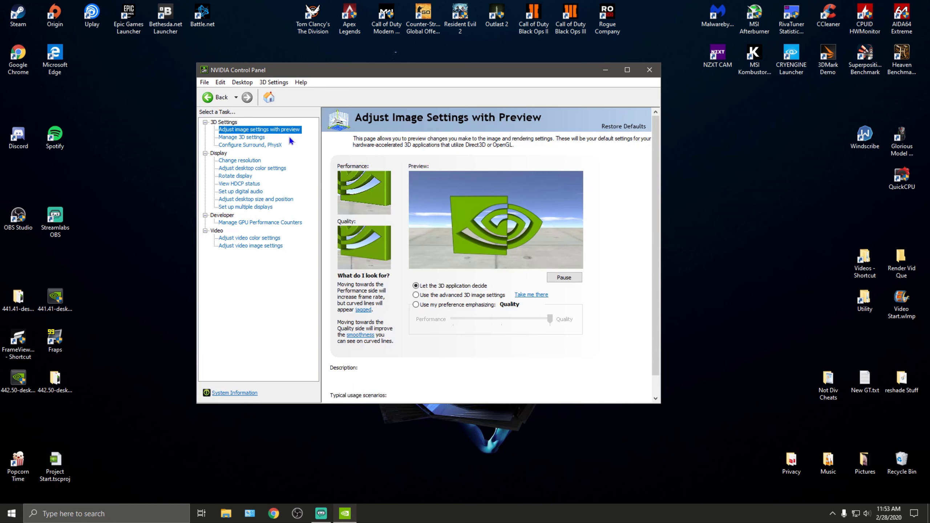
left_click(415, 305)
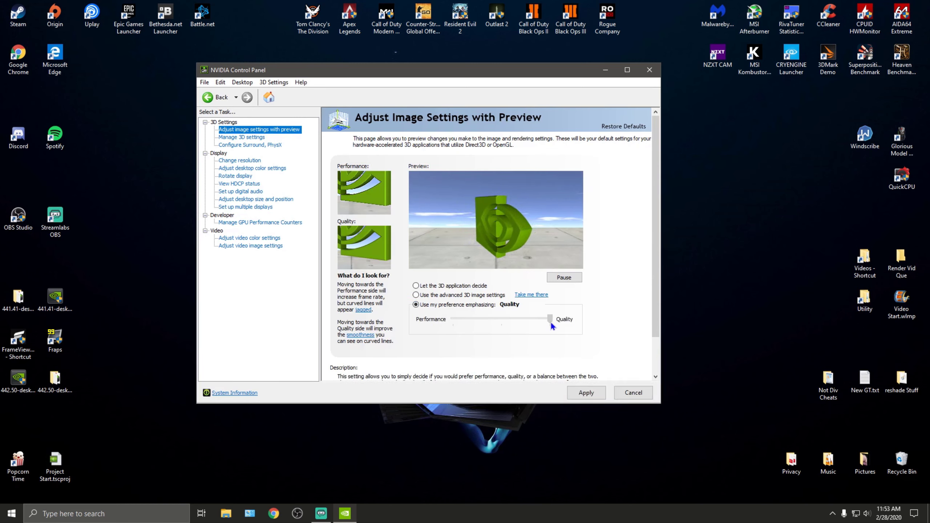
left_click_drag(550, 320, 453, 319)
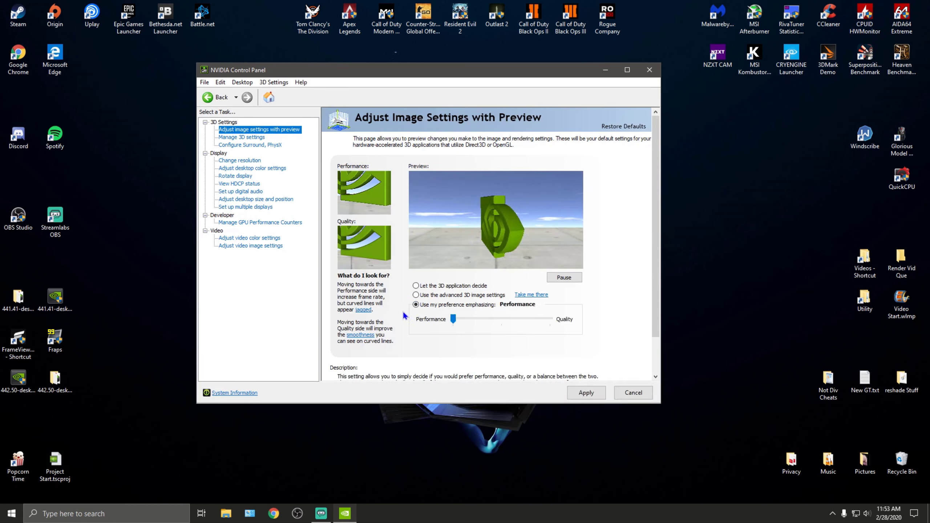
left_click(578, 394)
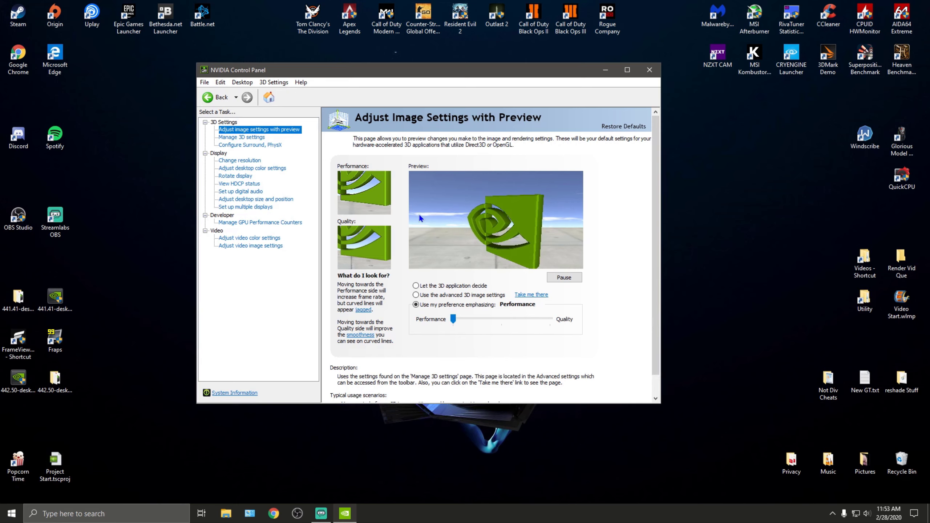
Turn off Antialiasing - Gamma correction in the global 3D settings
left_click(241, 137)
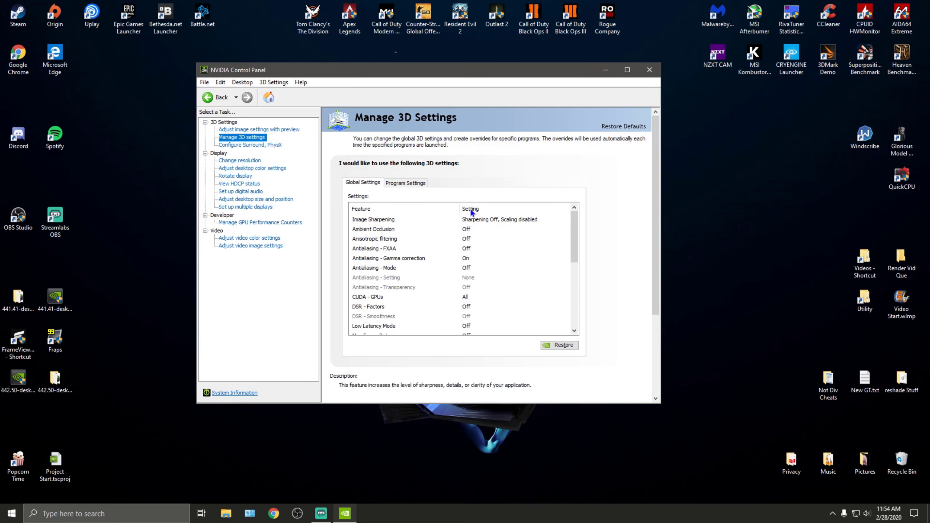
left_click(461, 259)
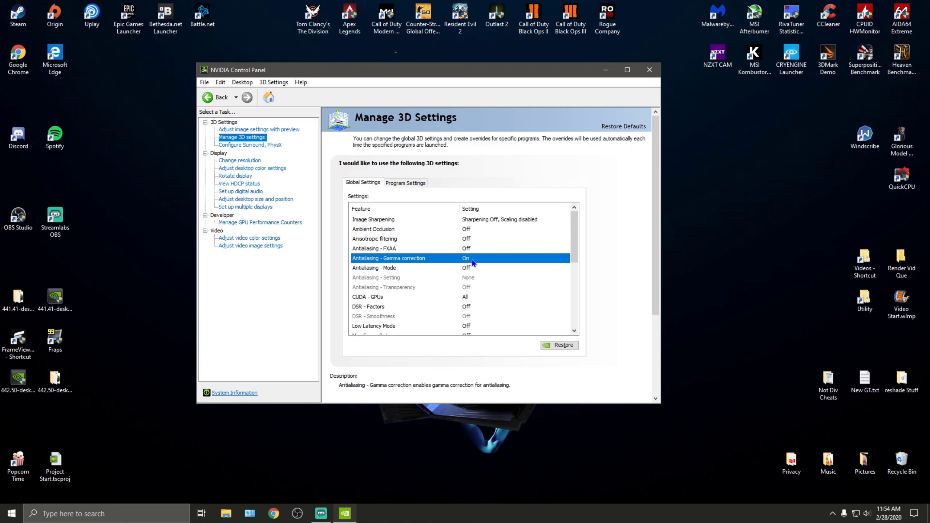
left_click(462, 259)
left_click(537, 266)
Set Low Latency Mode to On in the global 3D settings
left_click_drag(576, 246, 570, 264)
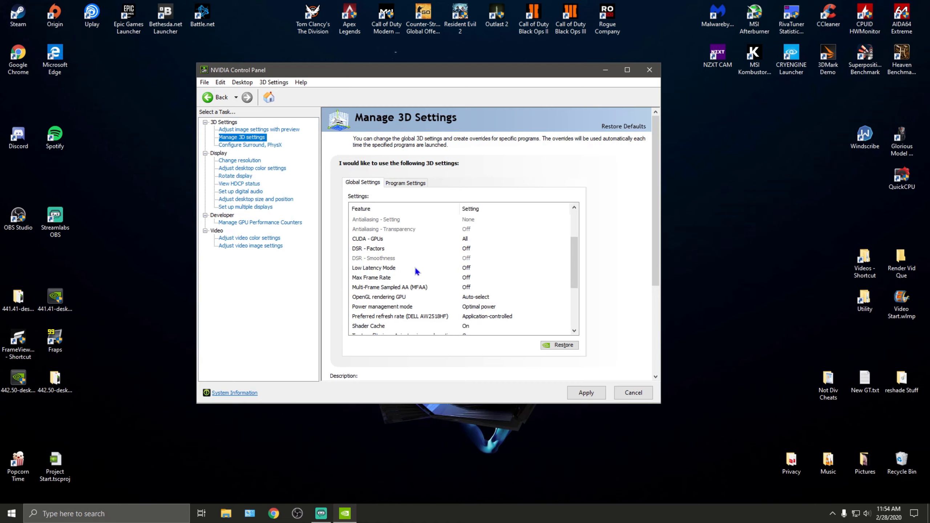
left_click(467, 270)
left_click(466, 270)
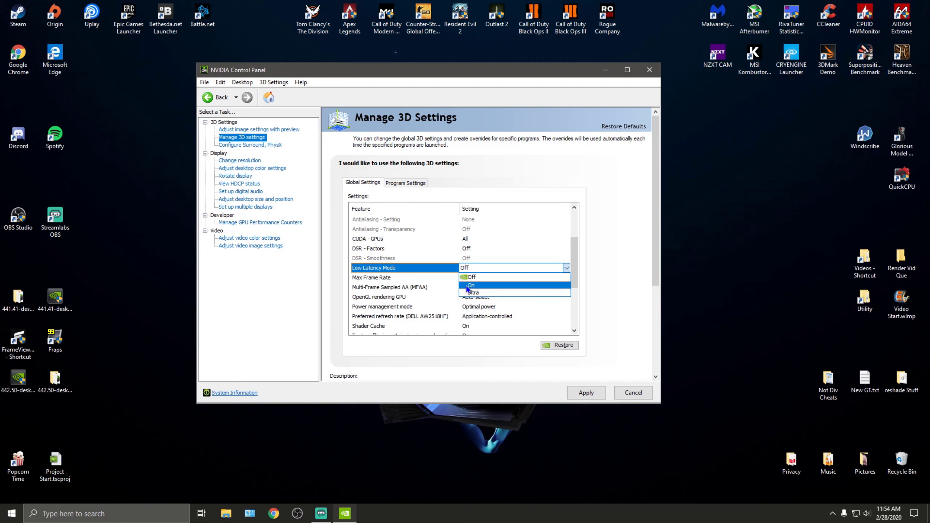
left_click(487, 286)
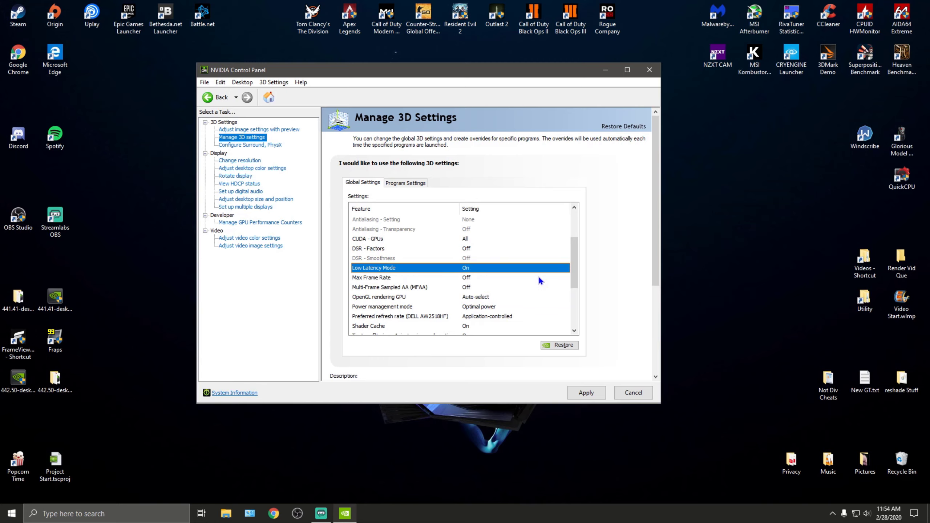
Set Power management mode to Prefer maximum performance and the preferred refresh rate to Highest available
mouse_move(574, 275)
left_mouse_down()
mouse_move(577, 249)
mouse_move(576, 301)
mouse_move(566, 284)
left_mouse_up()
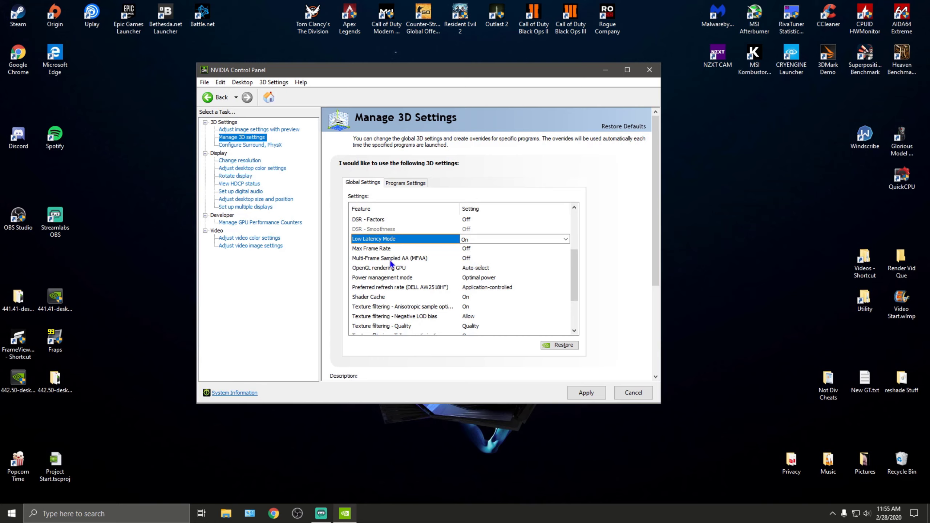
left_click(481, 279)
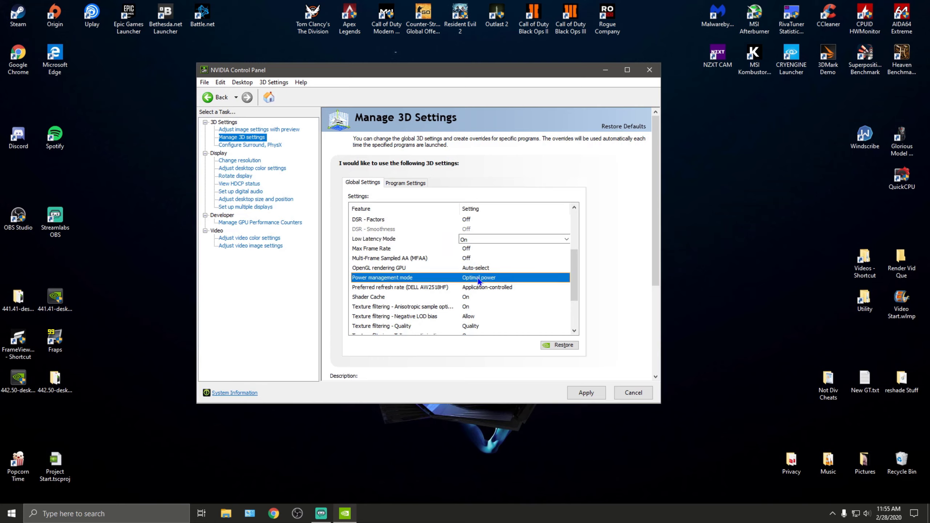
left_click(481, 278)
left_click(487, 302)
mouse_move(574, 281)
left_mouse_down()
mouse_move(577, 245)
mouse_move(574, 285)
left_mouse_up()
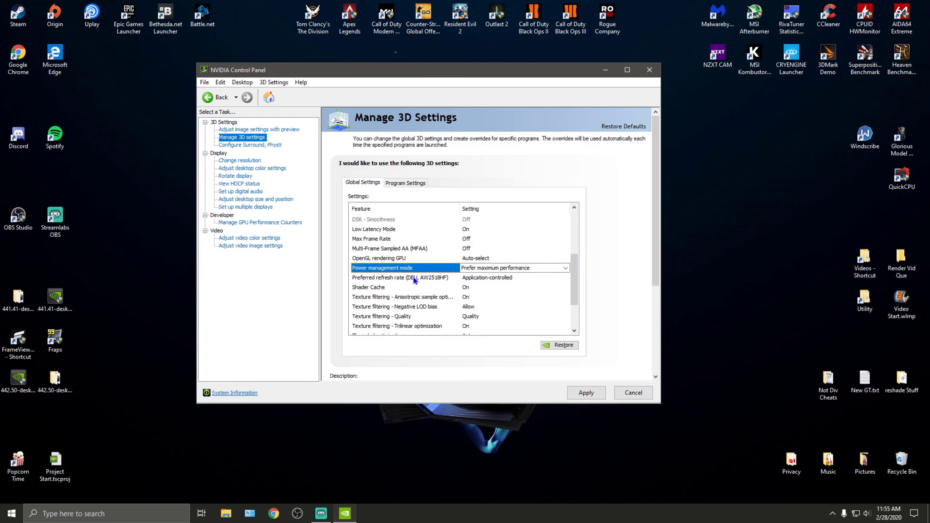
left_click(500, 278)
left_click(500, 277)
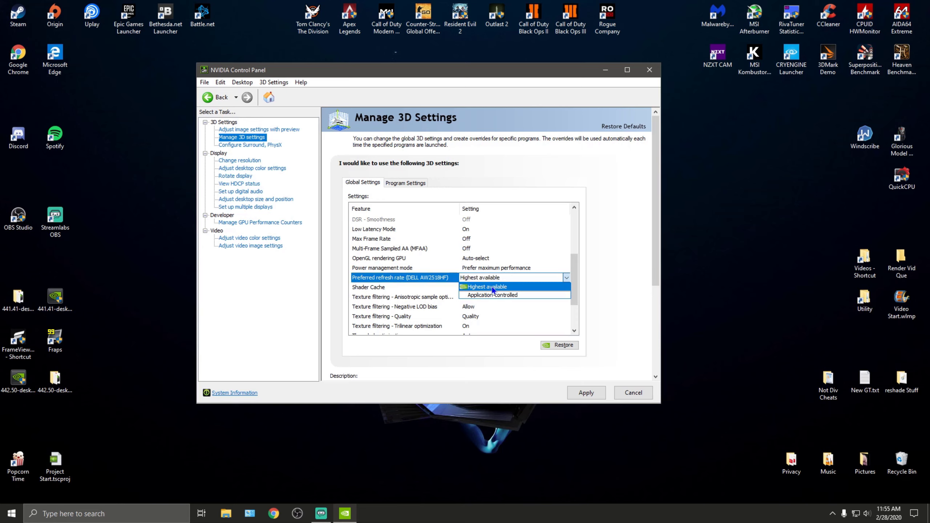
left_click(491, 286)
Set Texture filtering - Quality to High performance in the global 3D settings
scroll(547, 279, "up", 3)
scroll(576, 268, "down", 2)
scroll(576, 268, "down", 3)
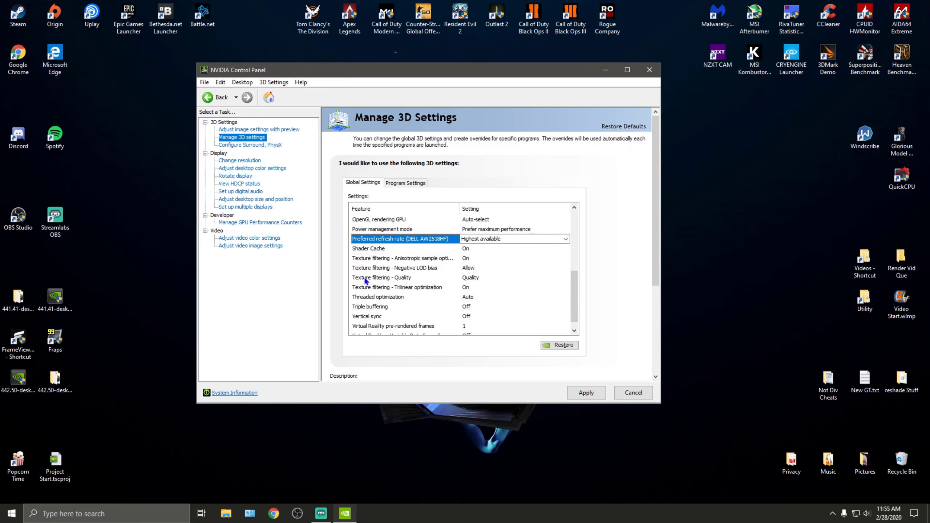
left_click(470, 278)
left_click(471, 278)
left_click(529, 310)
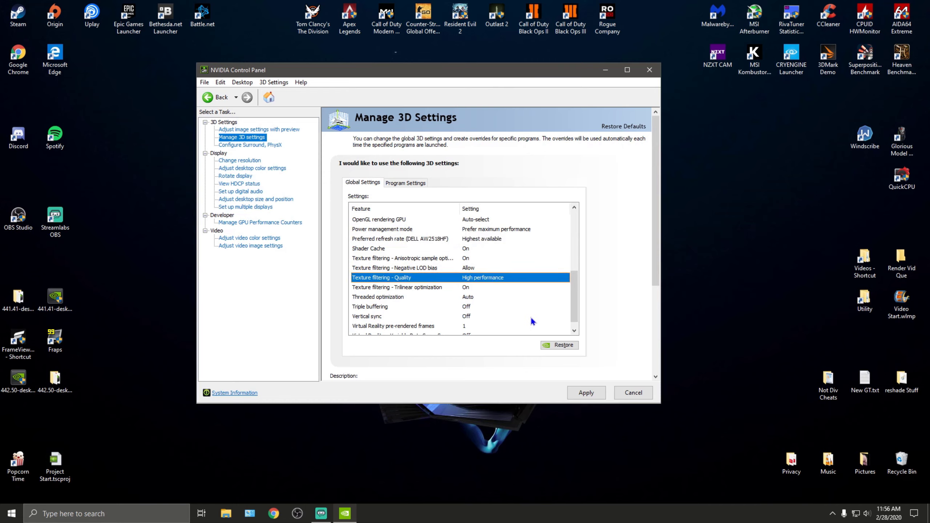
Set Threaded optimization to On in the global 3D settings and apply the changes
left_click_drag(575, 283, 574, 310)
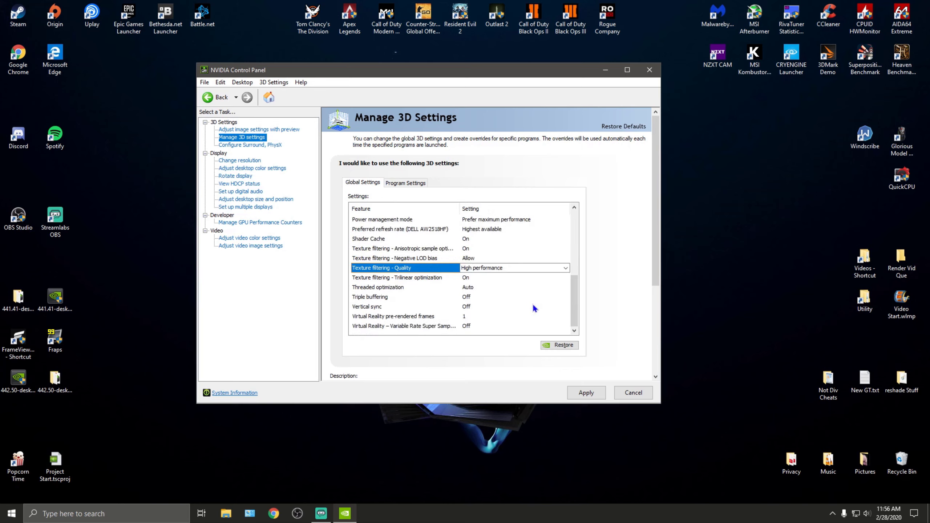
left_click(472, 290)
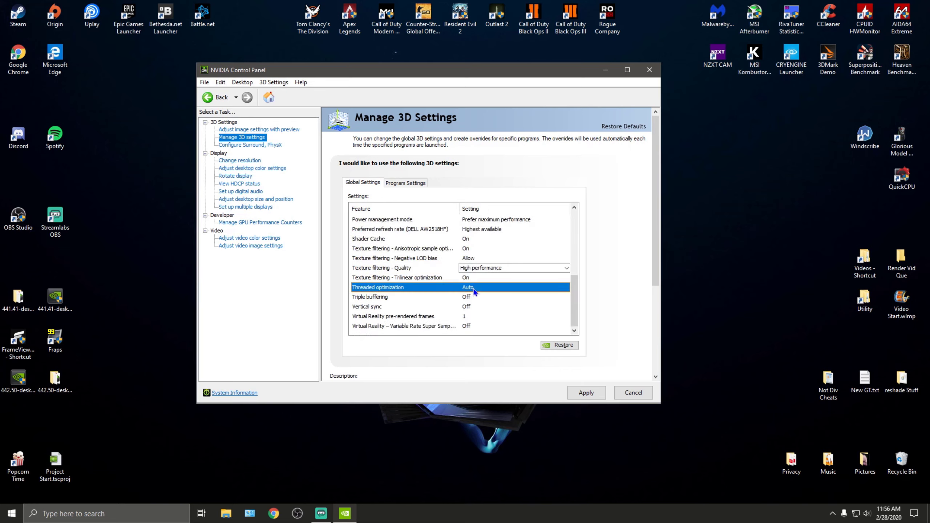
left_click(472, 289)
left_click(484, 305)
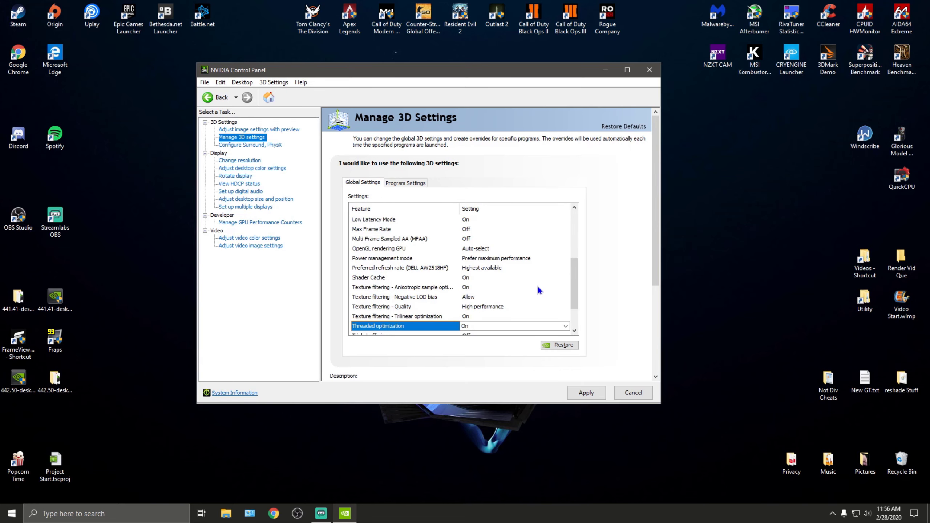
left_click_drag(571, 286, 575, 314)
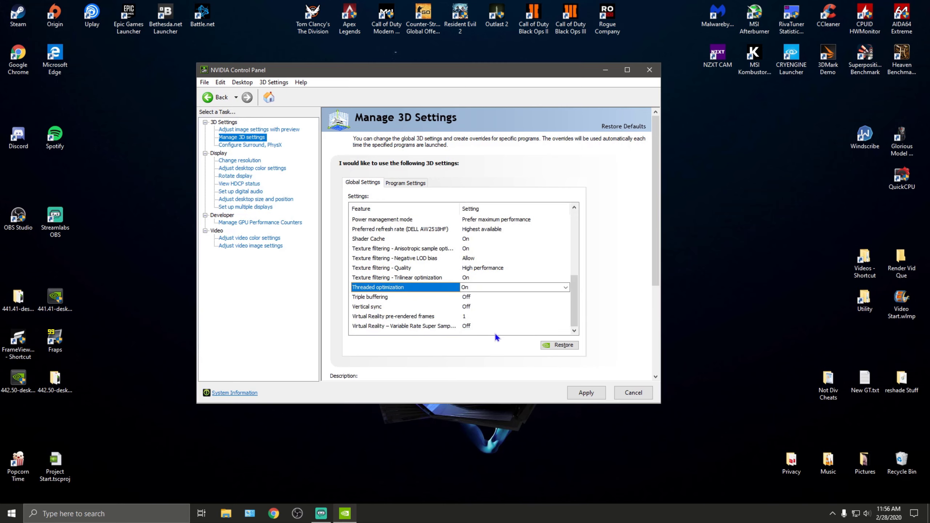
left_click(588, 397)
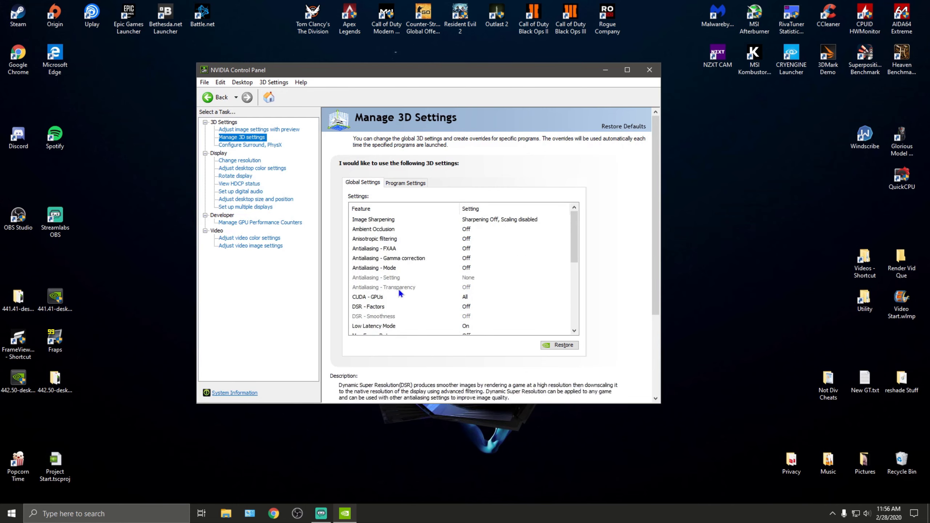
scroll(381, 267, "down", 4)
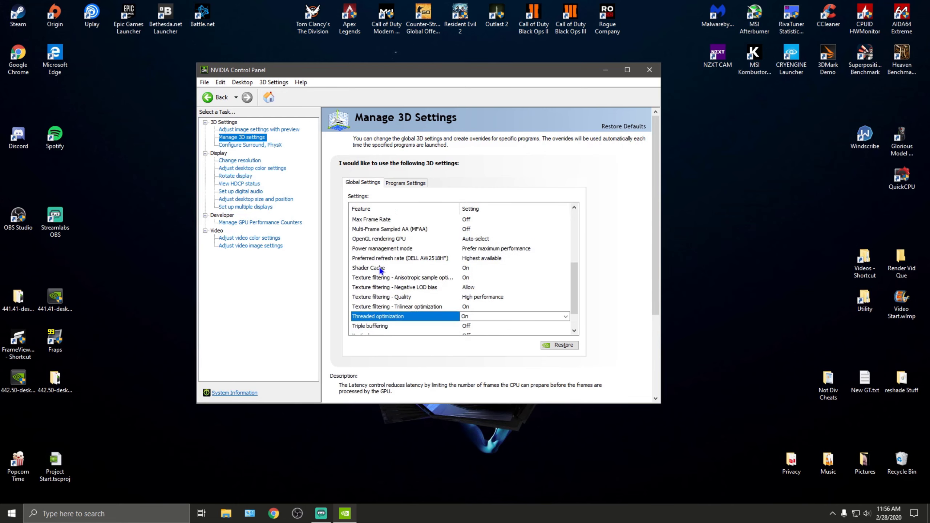
scroll(411, 293, "down", 1)
scroll(410, 297, "up", 5)
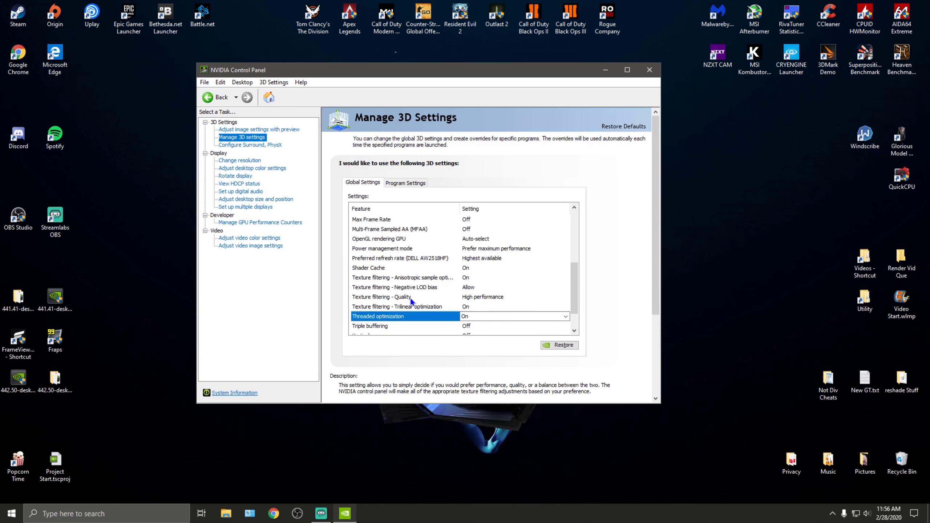
Switch the desktop color settings to Use NVIDIA settings and apply the change
left_click(243, 162)
left_click(244, 168)
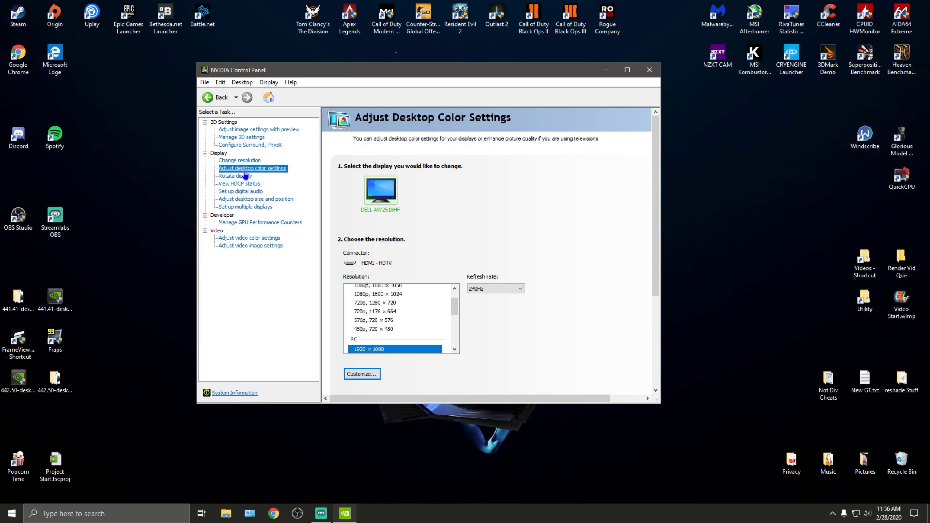
scroll(517, 238, "down", 1)
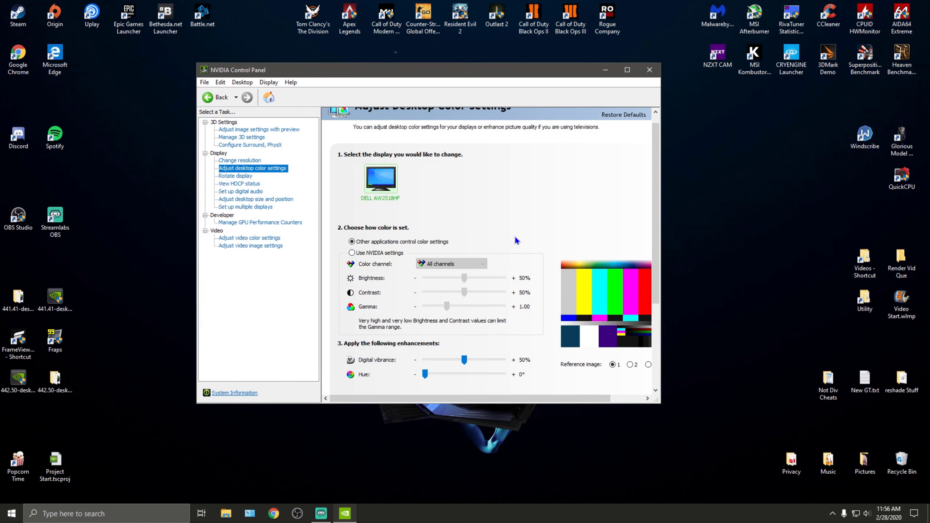
left_click(351, 253)
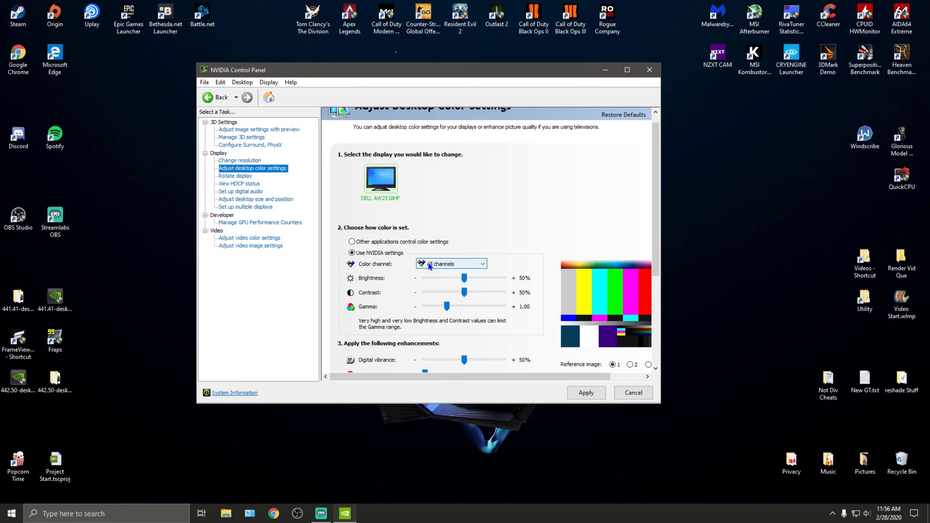
scroll(381, 345, "down", 1)
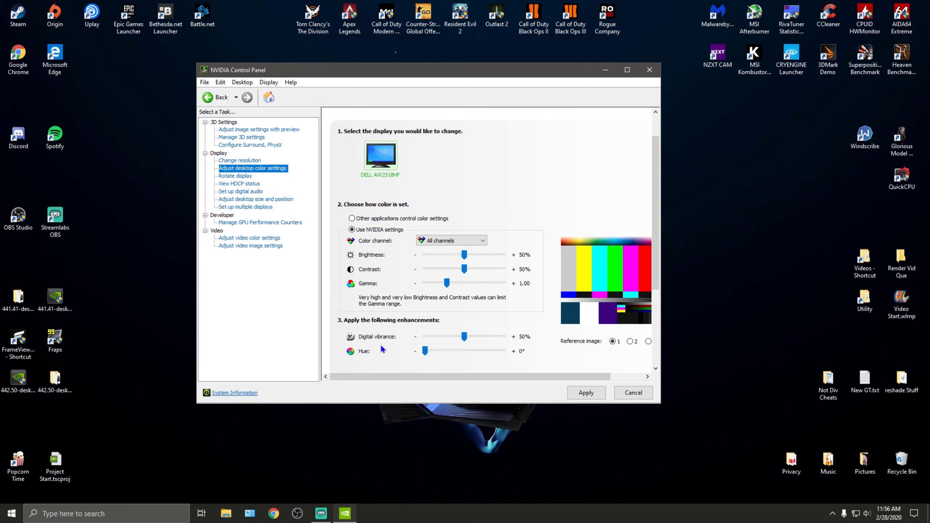
left_click(585, 393)
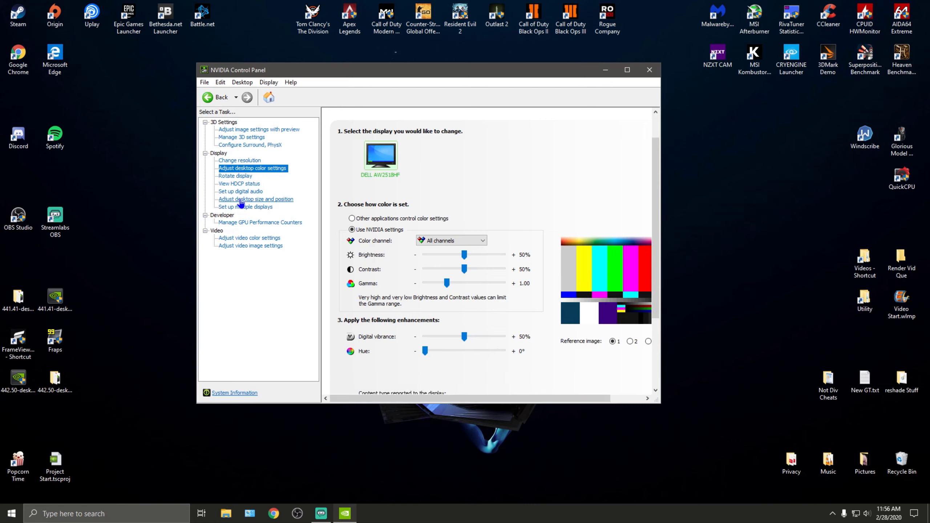
Set the desktop scaling mode to No scaling, with scaling performed on Display
left_click(241, 200)
scroll(527, 274, "down", 3)
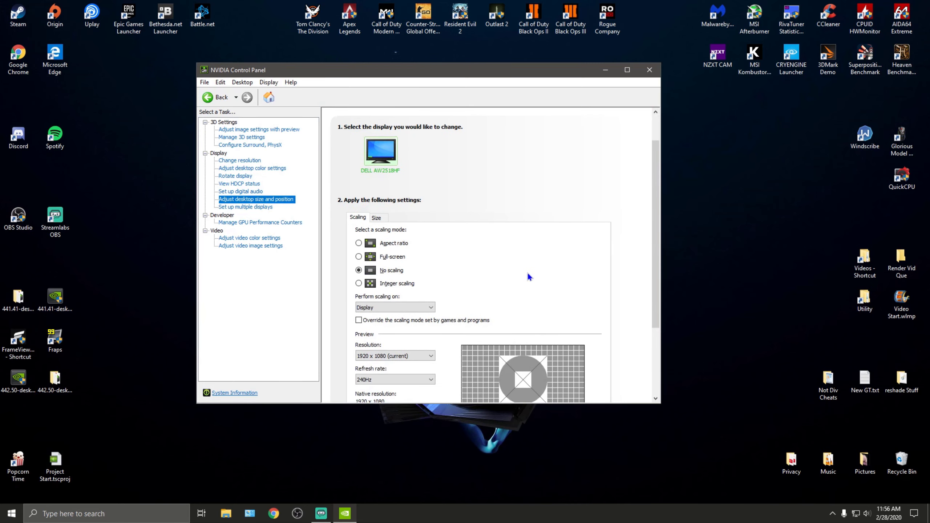
scroll(528, 273, "down", 2)
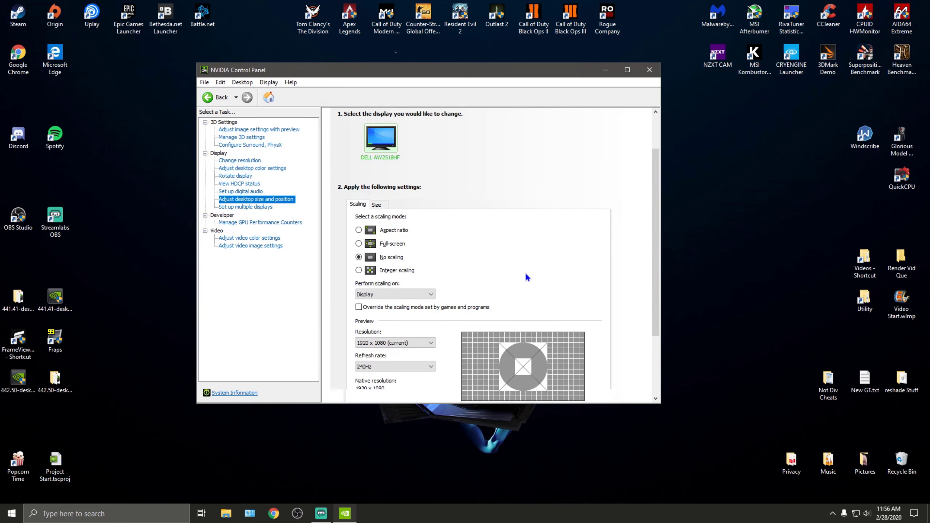
left_click(358, 231)
left_click(391, 281)
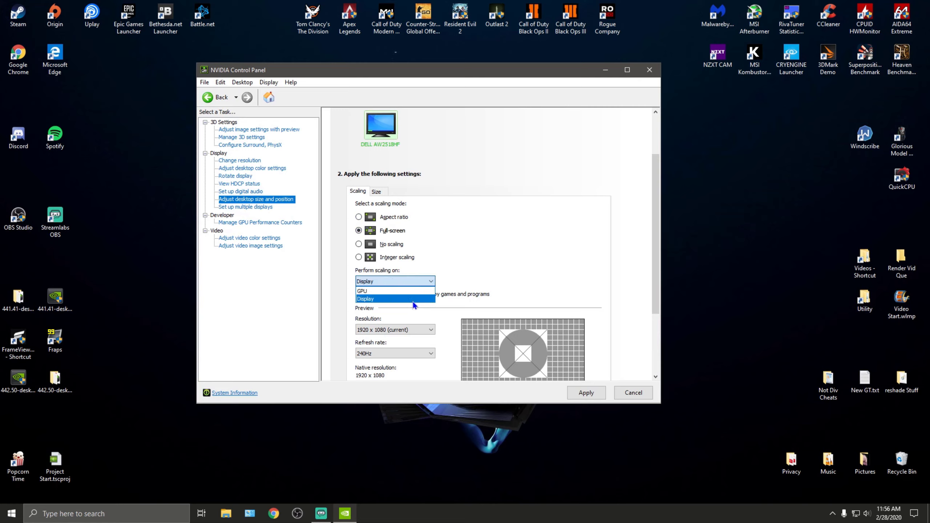
left_click(389, 300)
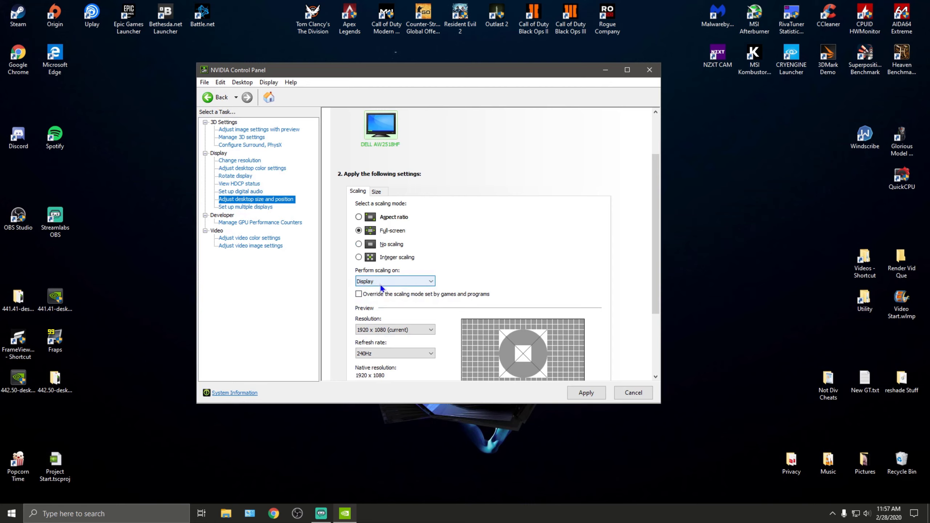
left_click(358, 244)
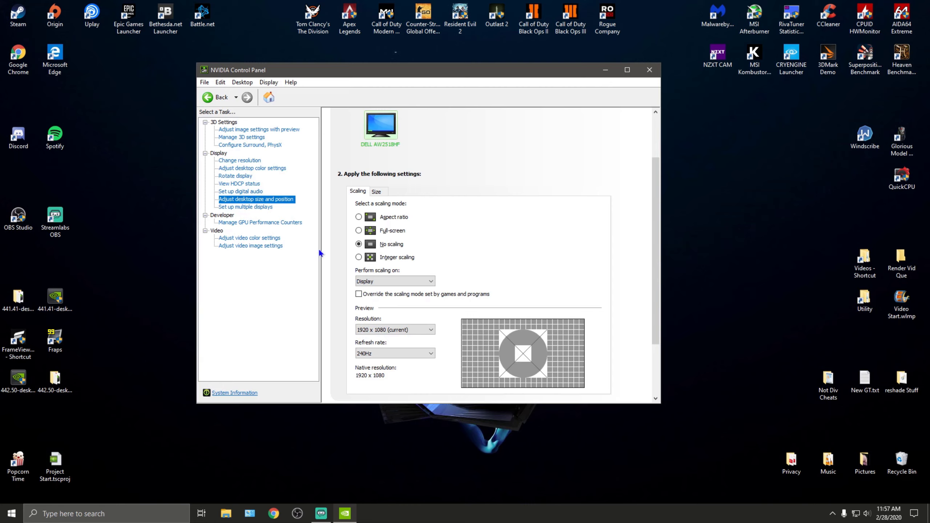
Allow access to the GPU performance counters to all users in the developer settings
left_click(258, 222)
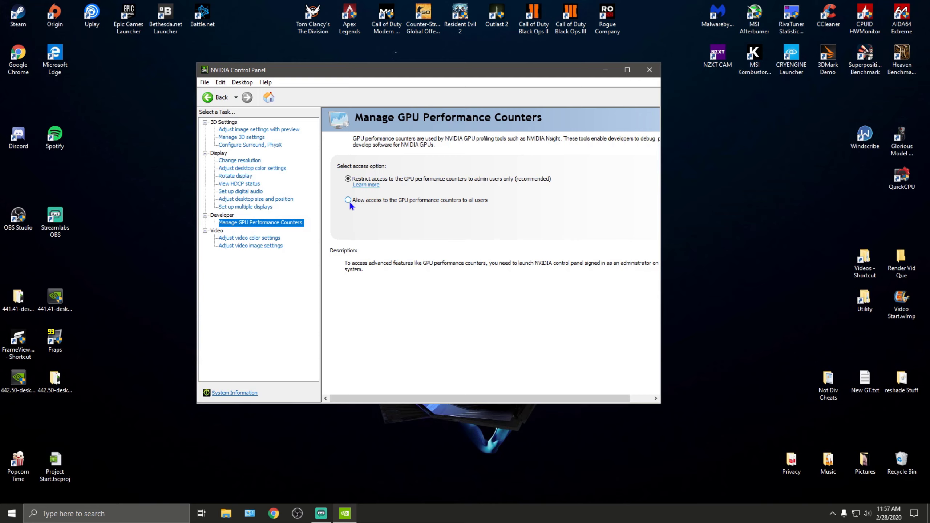
left_click(241, 84)
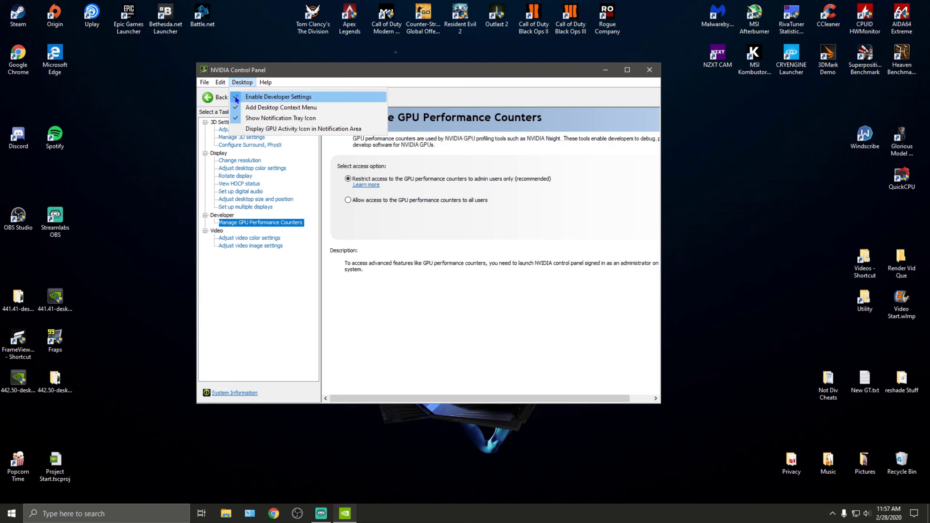
left_click(389, 243)
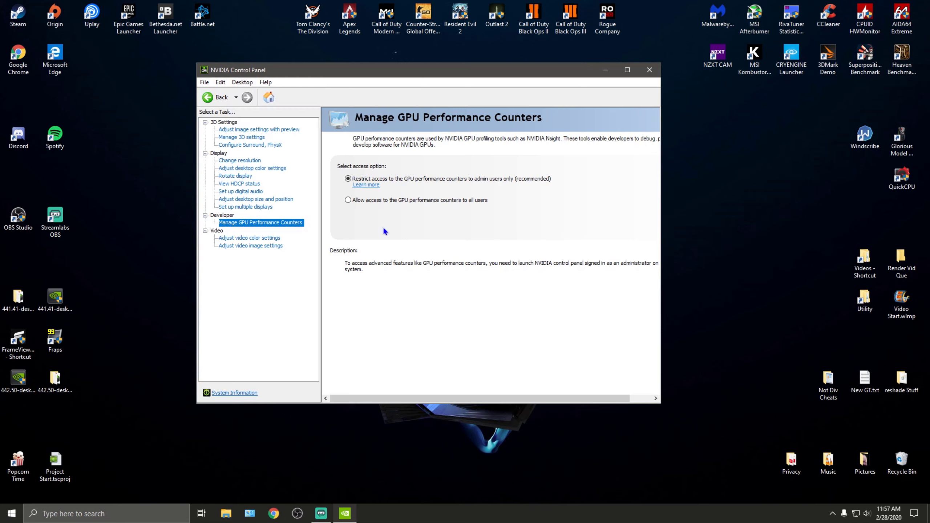
left_click(347, 200)
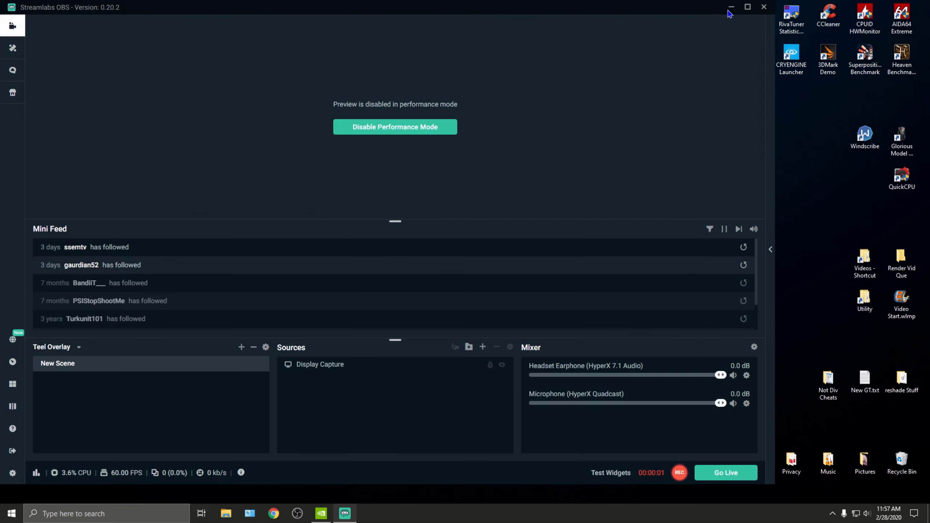
left_click(731, 8)
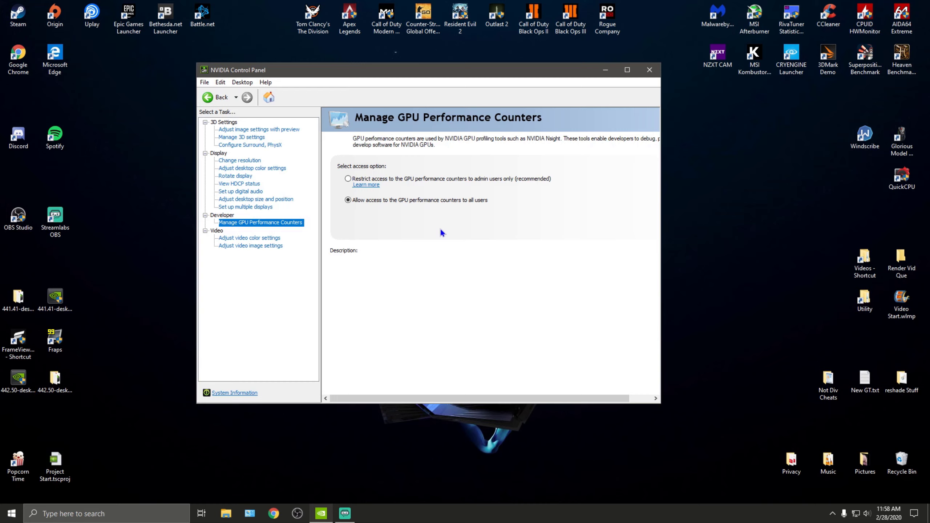
mouse_move(359, 205)
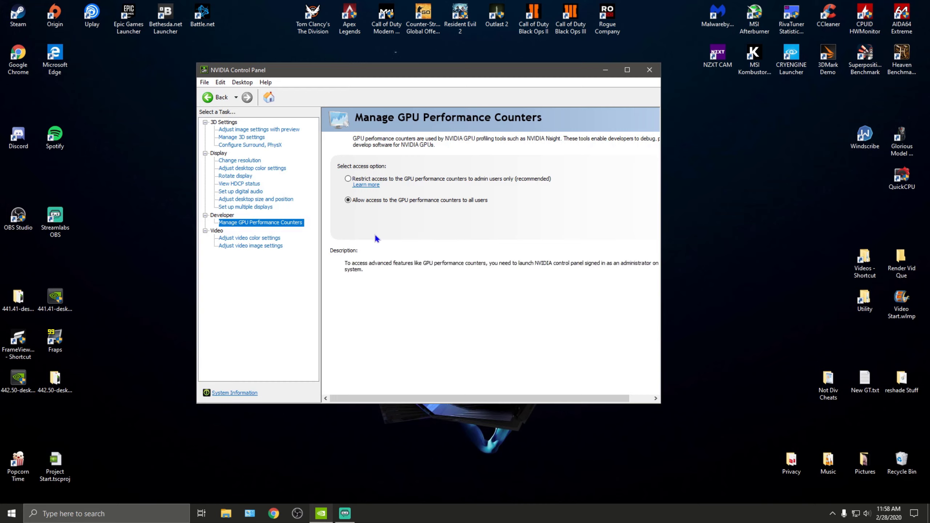
Make video color adjustments with the NVIDIA settings, set the dynamic range to Full (0-255), and apply
left_click(258, 239)
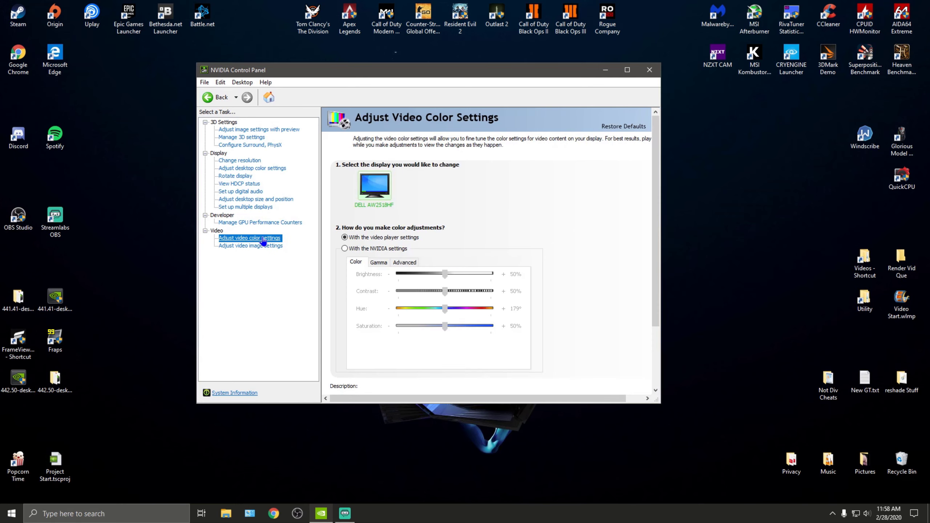
left_click(344, 249)
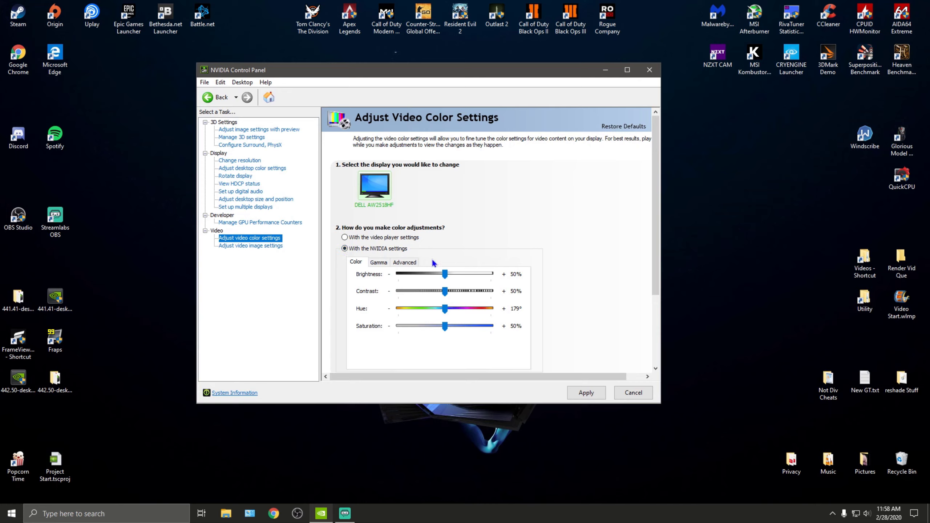
left_click(400, 262)
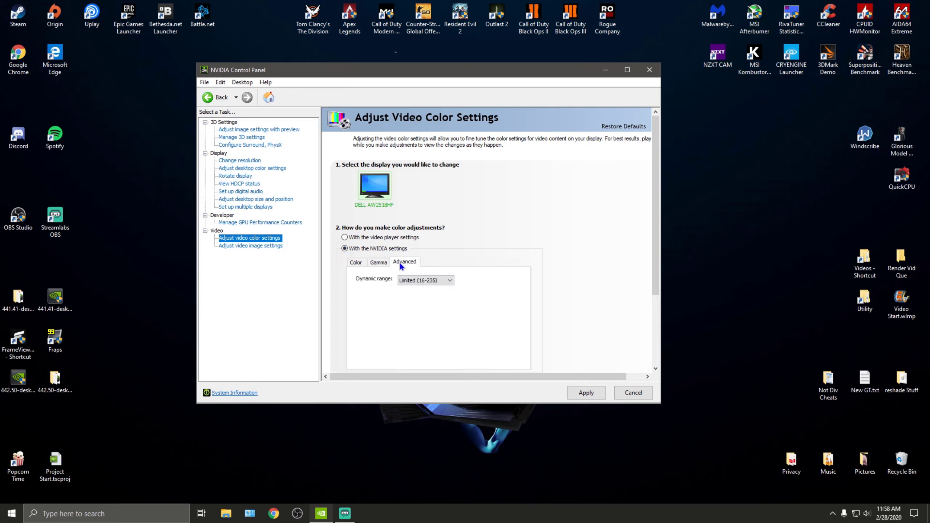
left_click(450, 280)
left_click(450, 281)
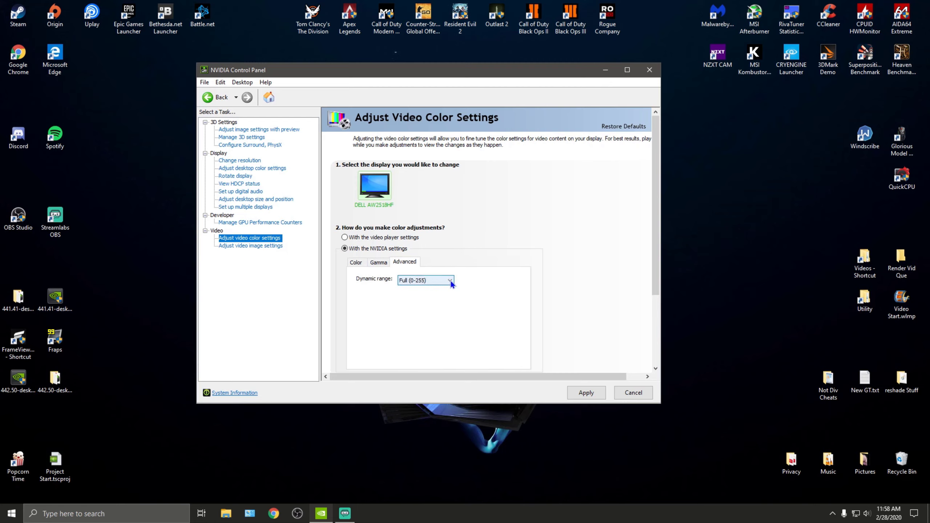
left_click(593, 391)
left_click(454, 254)
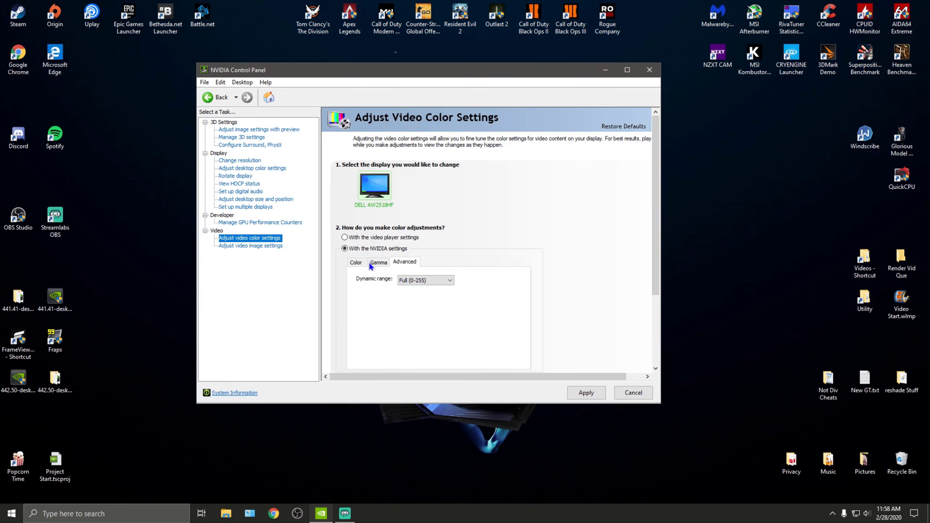
Use the NVIDIA setting for video edge enhancement and noise reduction, disable inverse telecine, and apply
left_click(261, 246)
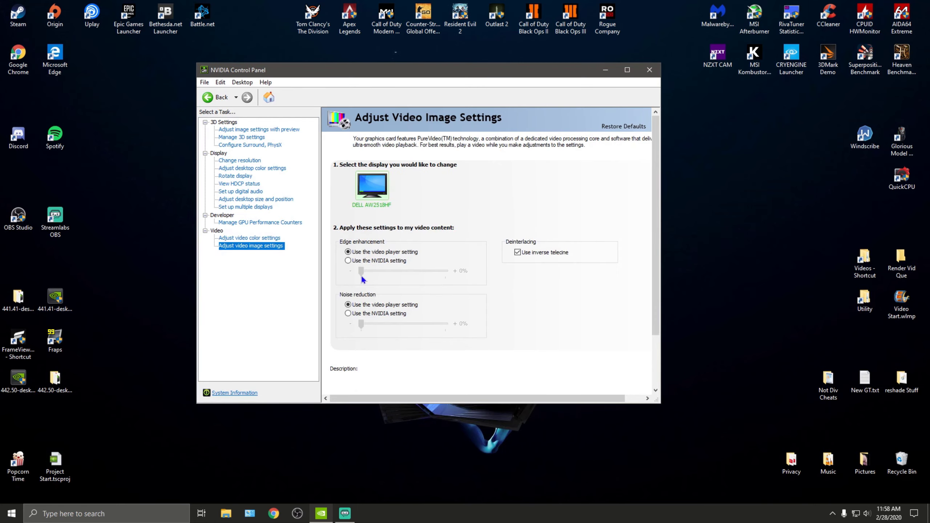
left_click(348, 260)
left_click(348, 314)
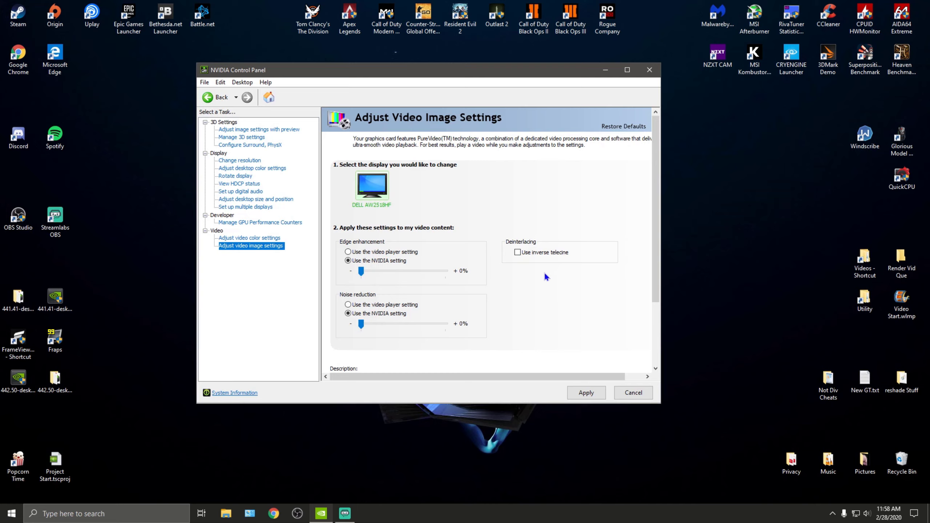
left_click(585, 392)
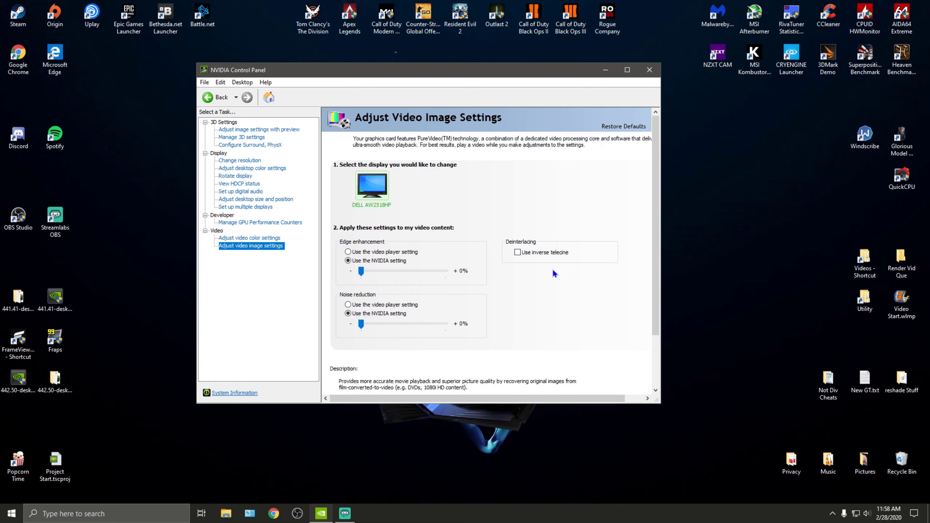
Close NVIDIA Control Panel and launch nvidiaProfileInspector.exe from the nvidiaProfileInspector folder in Utility
left_click(650, 71)
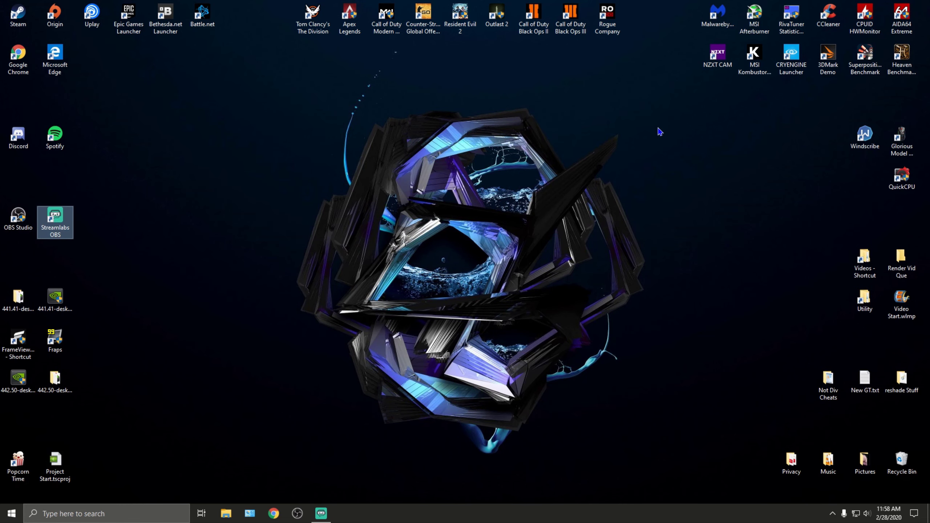
double_click(864, 298)
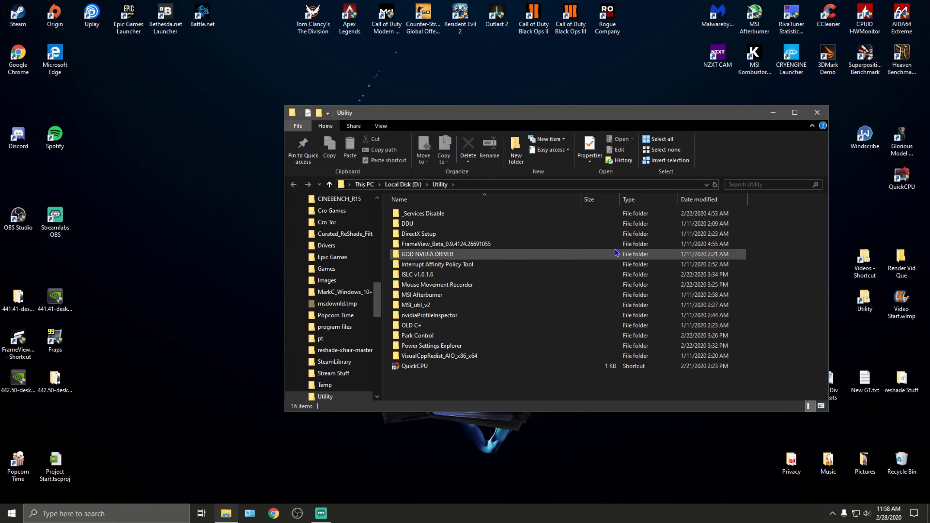
double_click(466, 316)
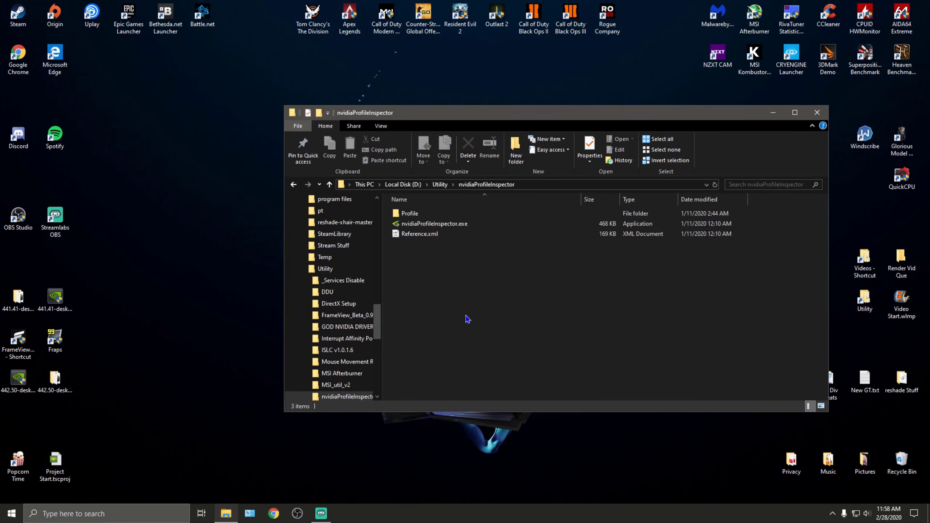
left_click(458, 225)
double_click(457, 225)
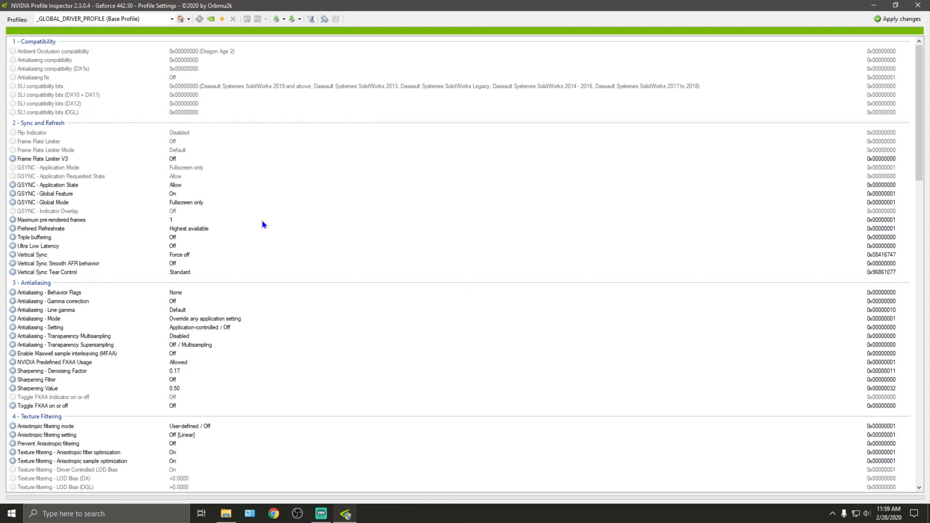
Set Enable Ansel to Off in the Common settings of the global driver profile
scroll(260, 220, "down", 11)
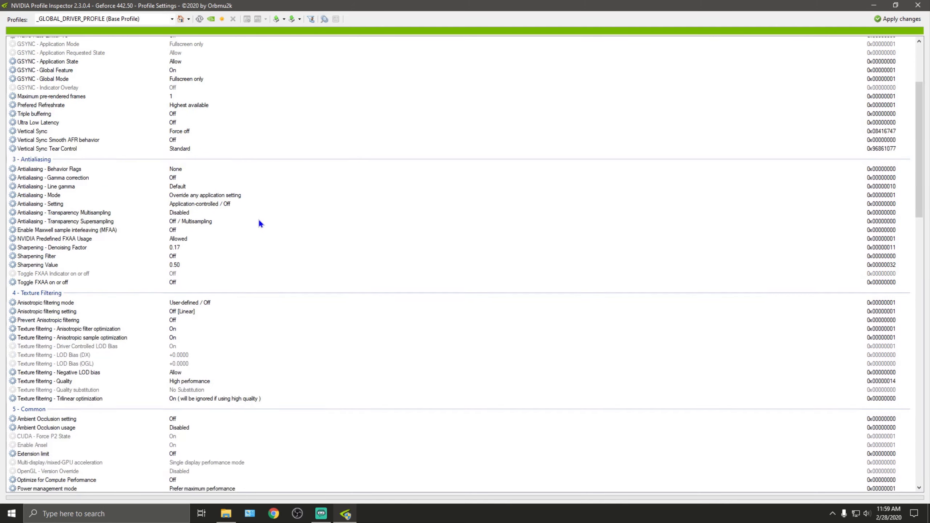
left_click(93, 245)
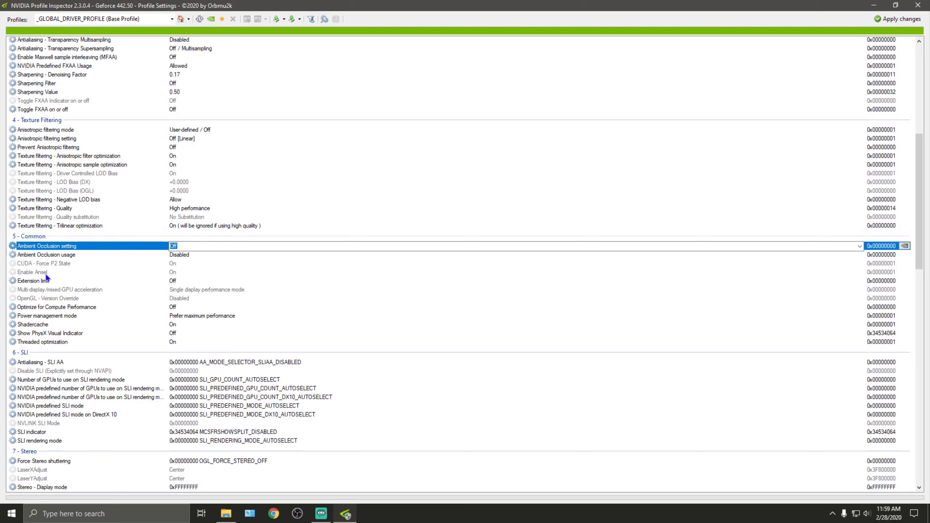
left_click(192, 273)
left_click(859, 271)
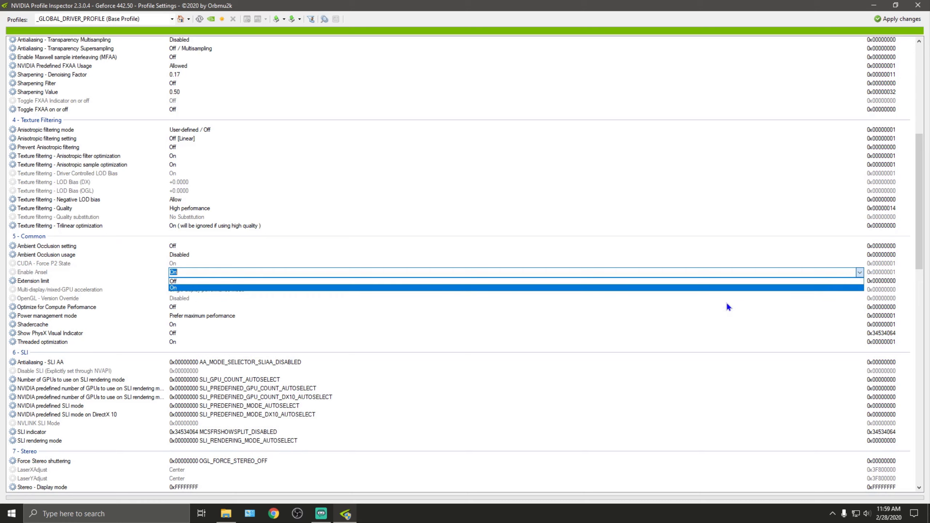
left_click(242, 281)
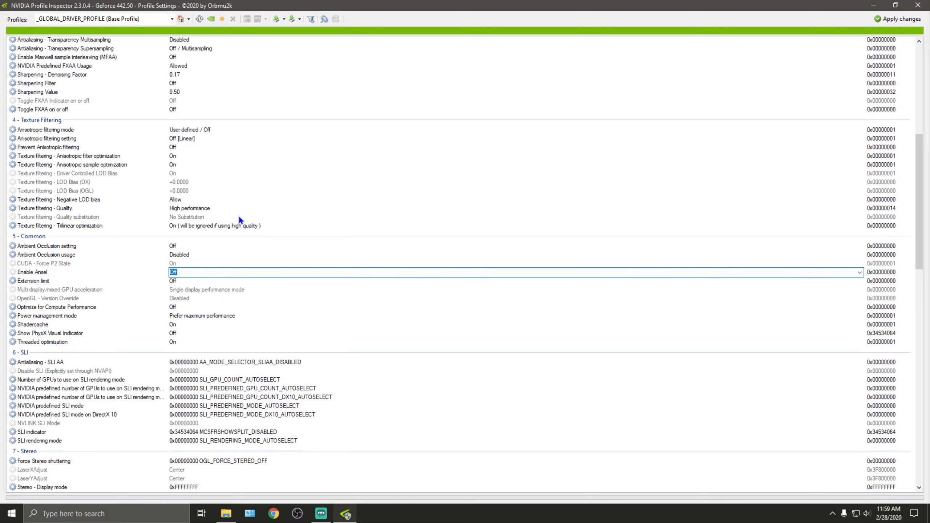
Set CUDA - Force P2 State to Off in the Common settings
left_click(191, 263)
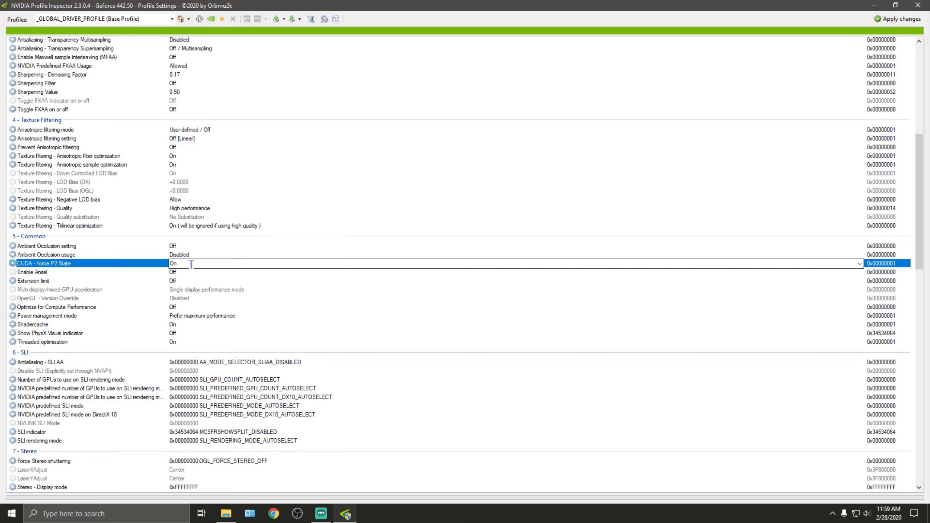
left_click(858, 263)
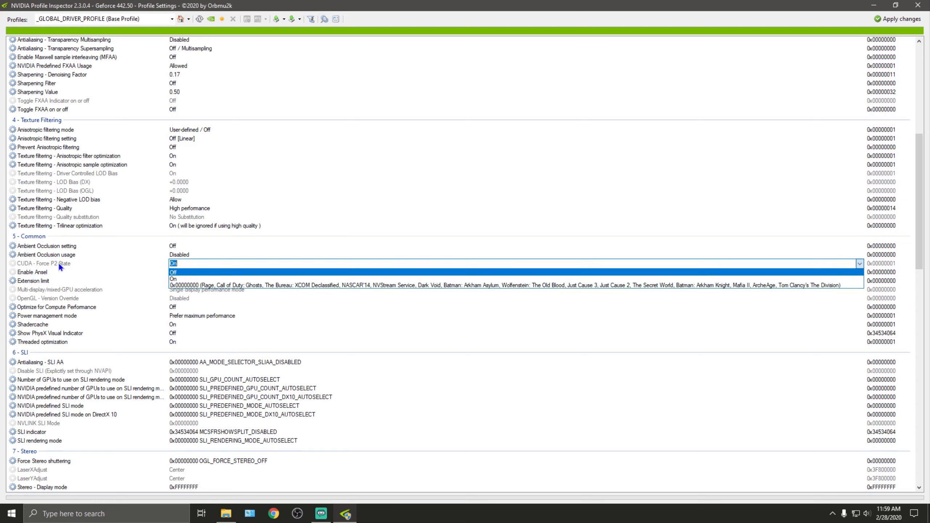
left_click(190, 272)
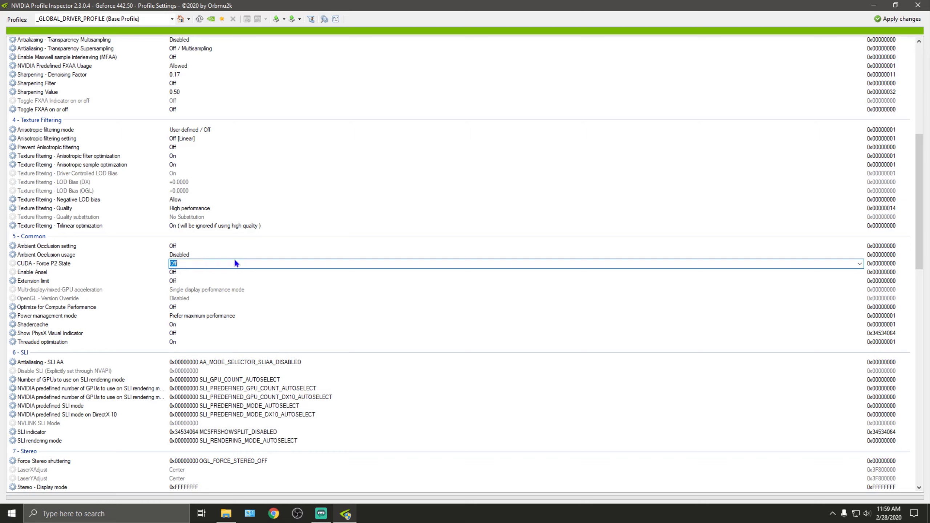
Choose Single display performance mode for Multi-display/mixed-GPU acceleration, and view the Windows projection options without changing them
left_click(196, 290)
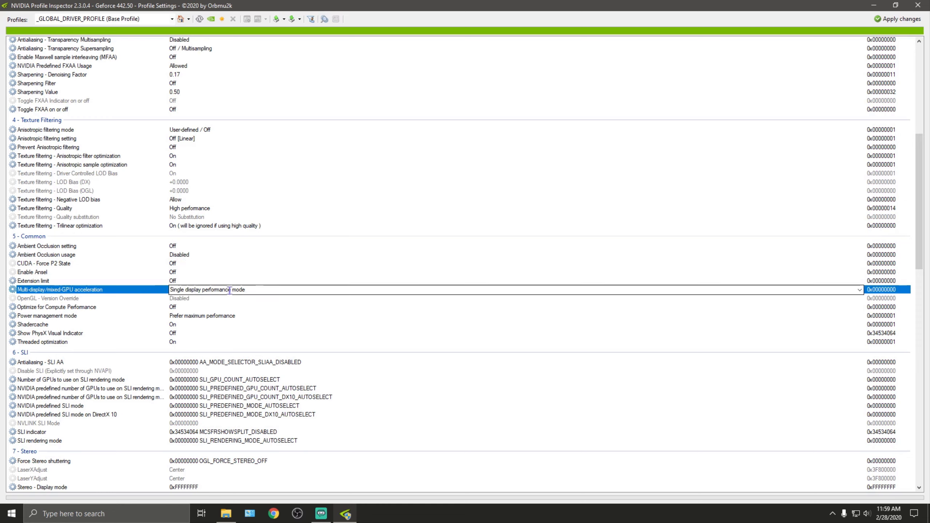
left_click(859, 290)
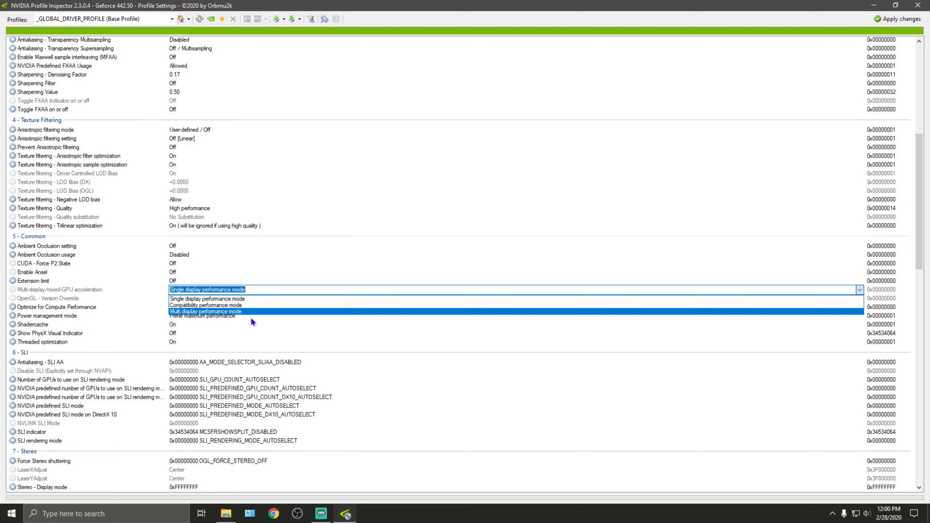
left_click(187, 299)
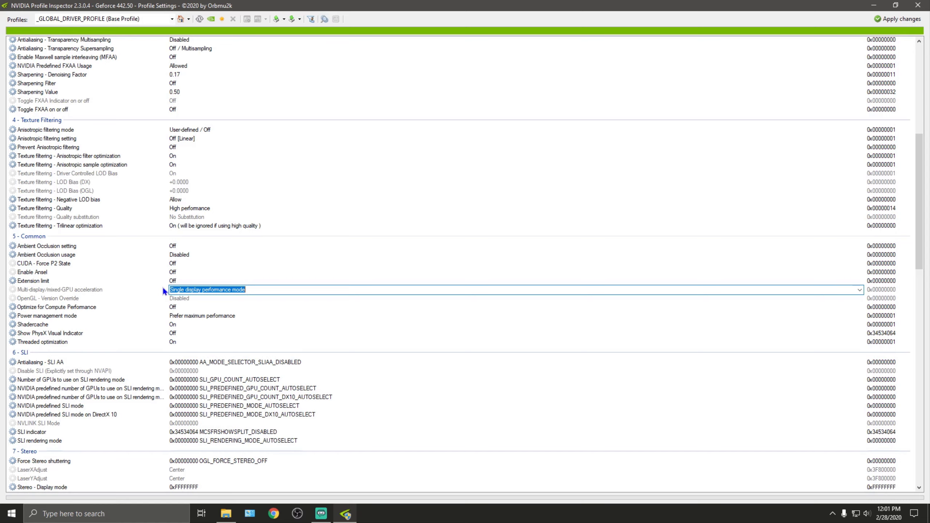
key("super+p")
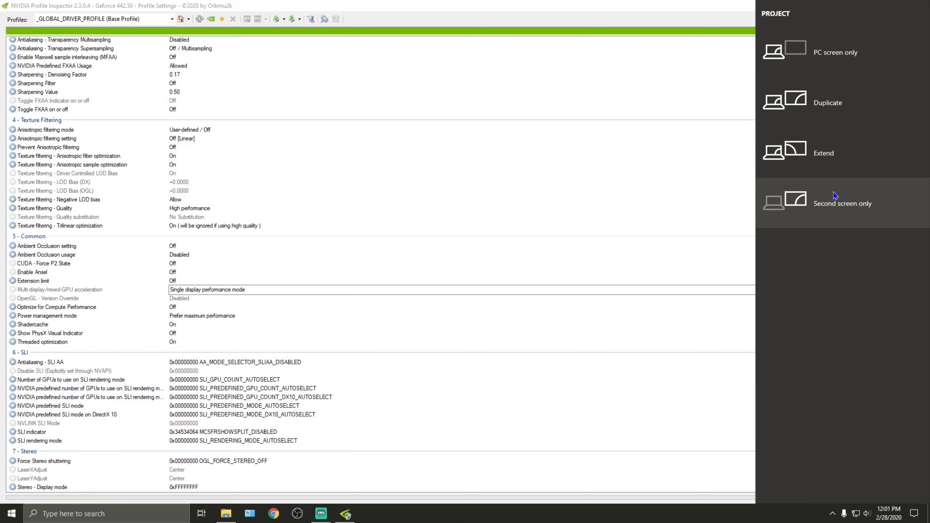
left_click(719, 175)
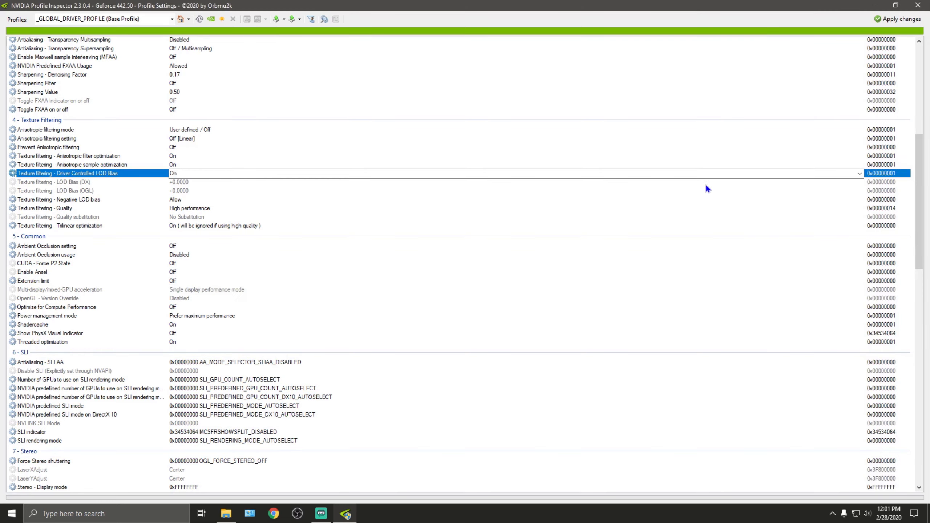
Apply the global profile changes with Texture filtering - Driver Controlled LOD Bias set to Off, and close the Profile Inspector
scroll(326, 258, "up", 6)
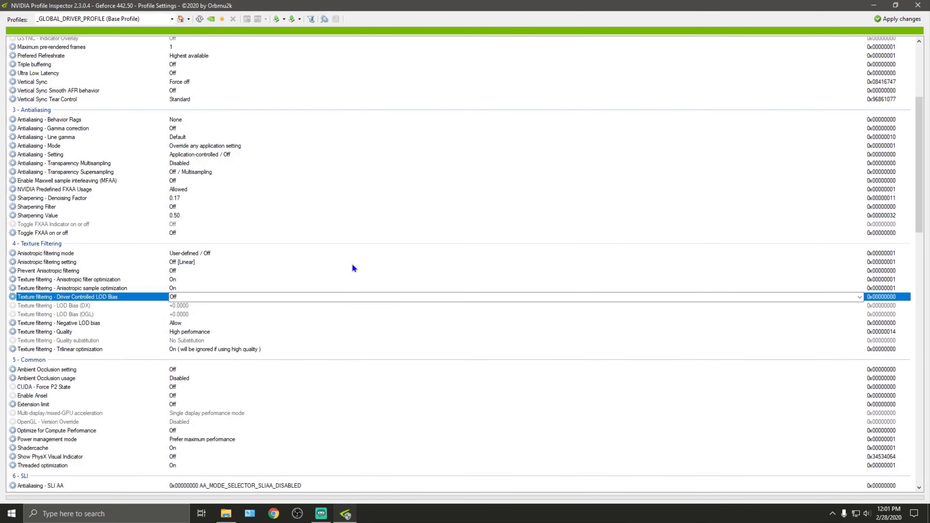
left_click(893, 17)
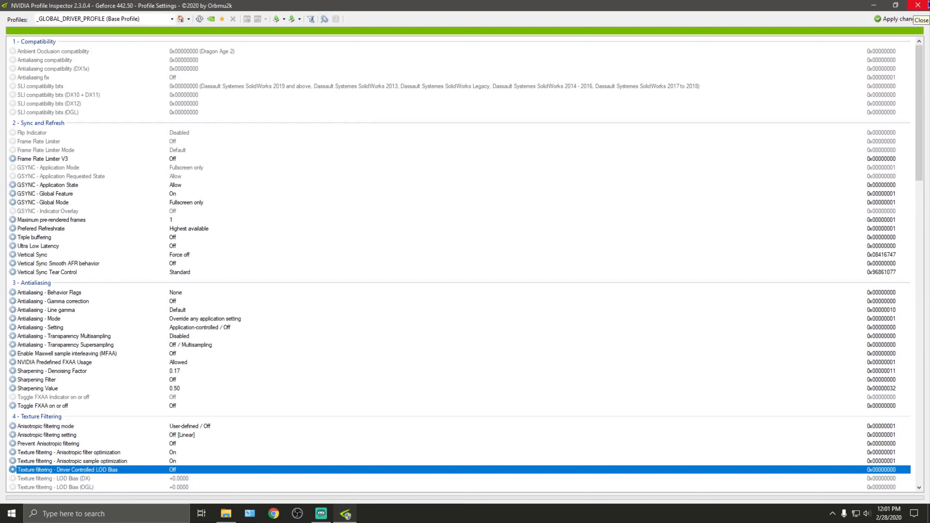
left_click(928, 5)
left_click(812, 121)
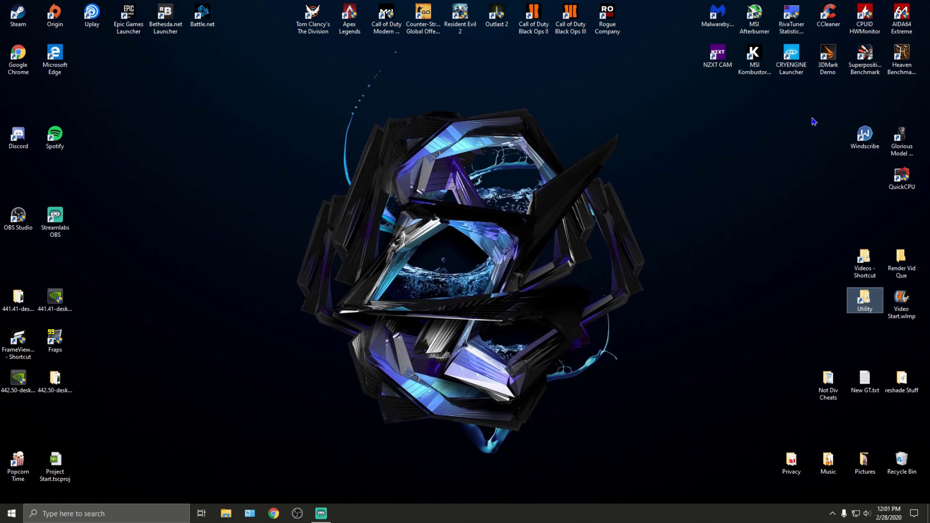